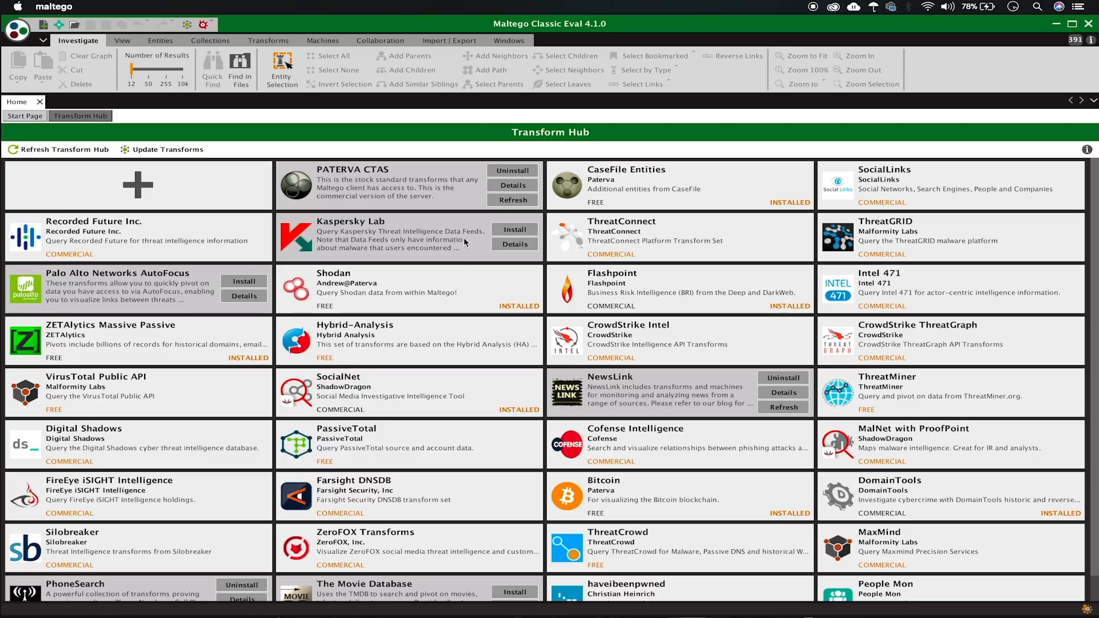
Review the available transform packages in the Transform Hub, including the haveibeenpwned, Cofense Intelligence and SocialNet descriptions
{"action": "scroll", "coordinate": [389, 205], "scroll_direction": "down", "scroll_amount": 1}
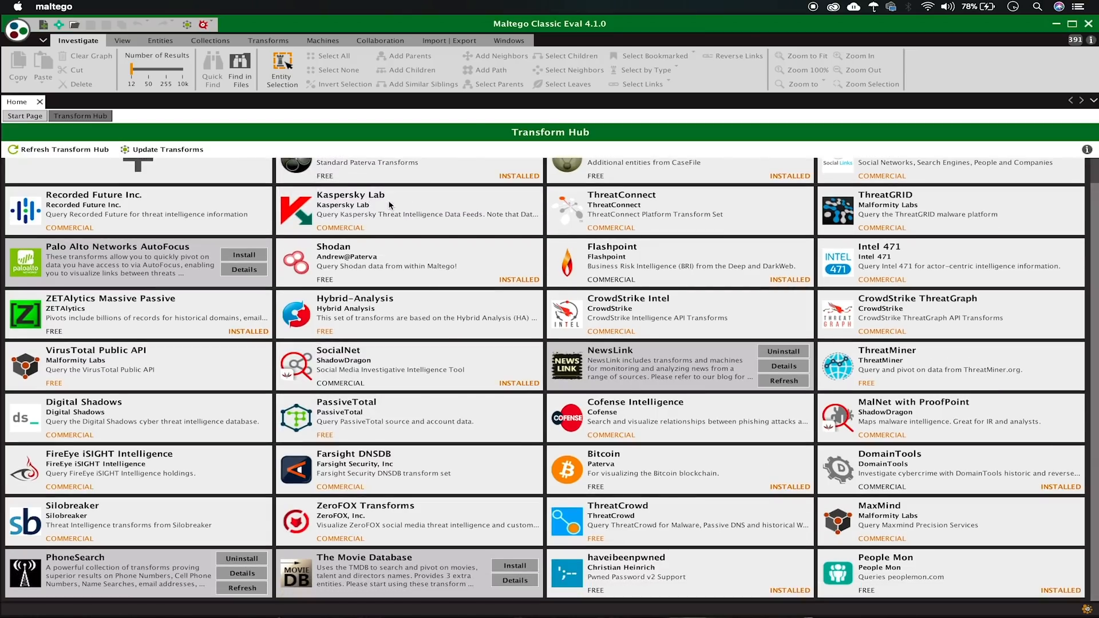
{"action": "mouse_move", "coordinate": [392, 259]}
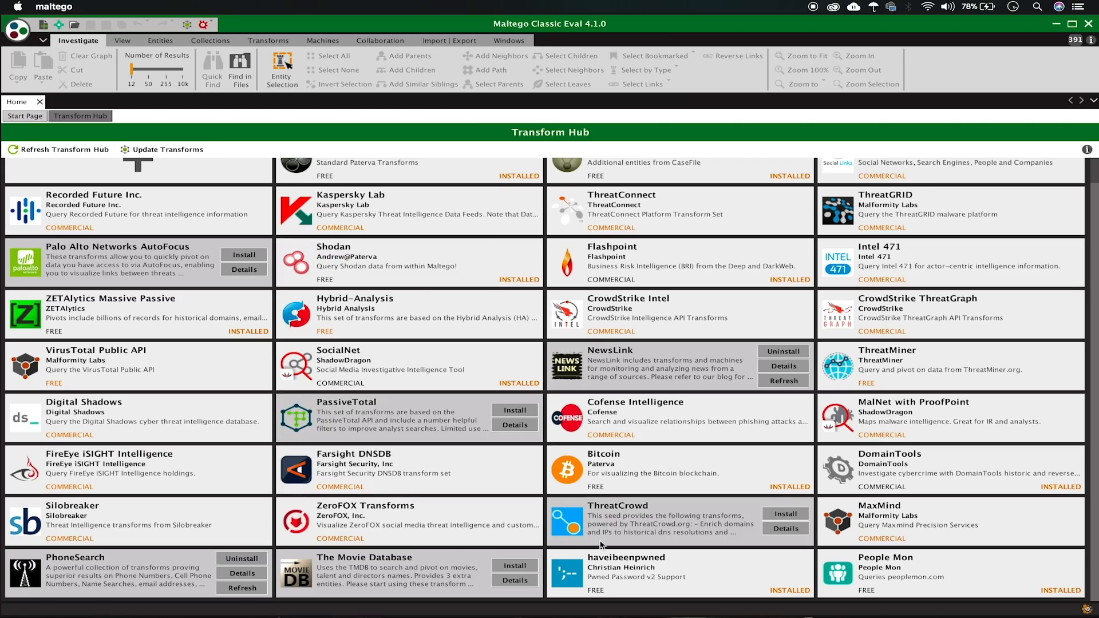
{"action": "mouse_move", "coordinate": [635, 558]}
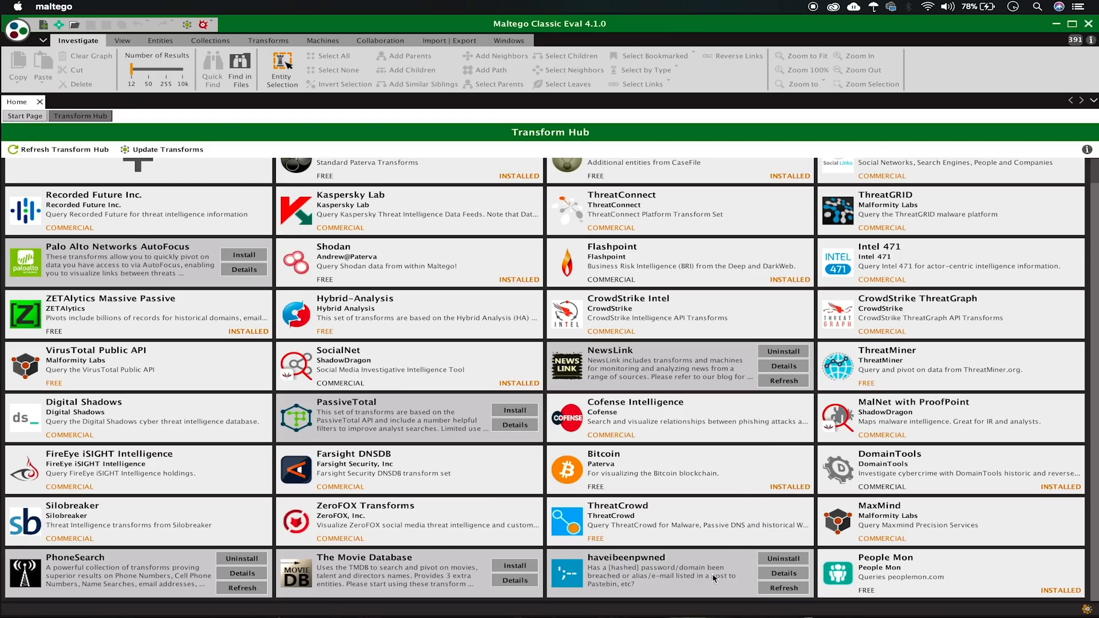
{"action": "mouse_move", "coordinate": [713, 578]}
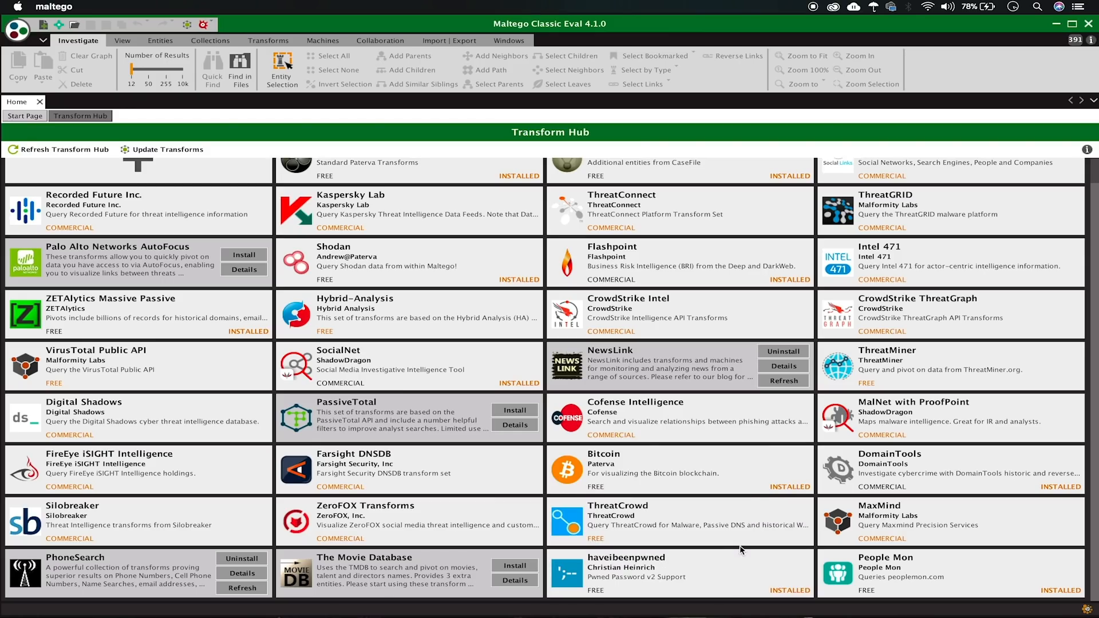
{"action": "mouse_move", "coordinate": [748, 505]}
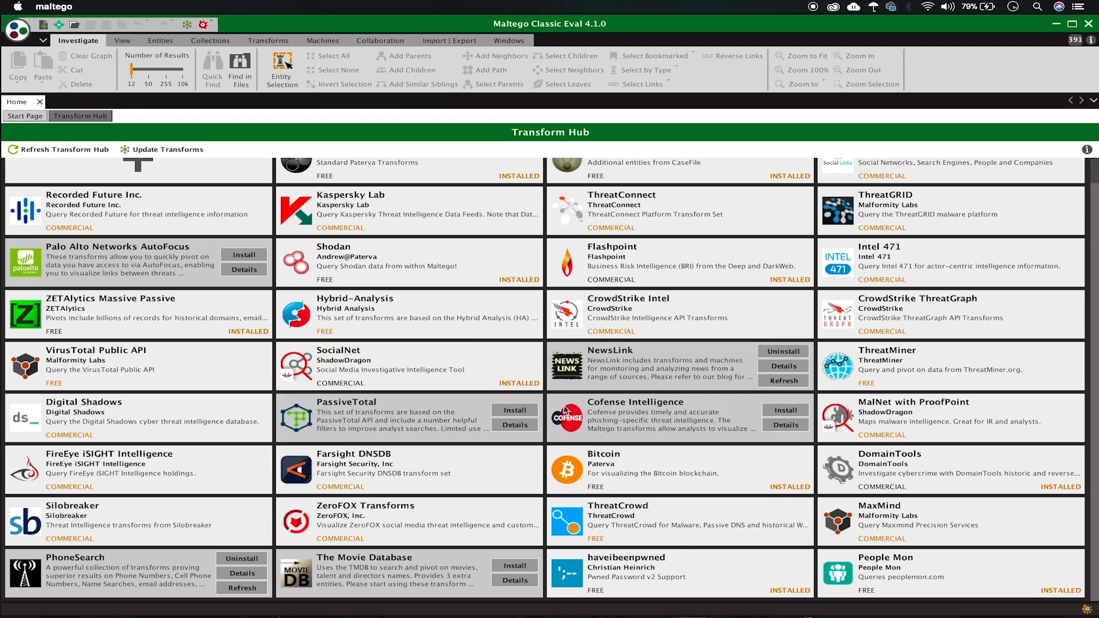
{"action": "mouse_move", "coordinate": [399, 383]}
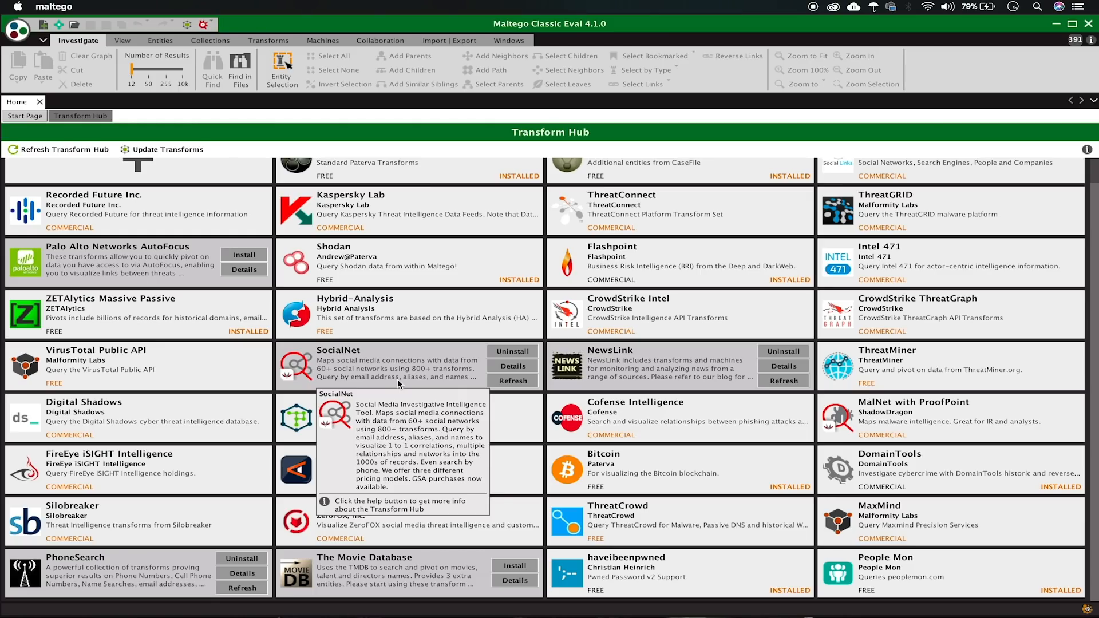
Create a new graph and add a Domain entity named spacex.com to it
{"action": "left_click", "coordinate": [43, 26]}
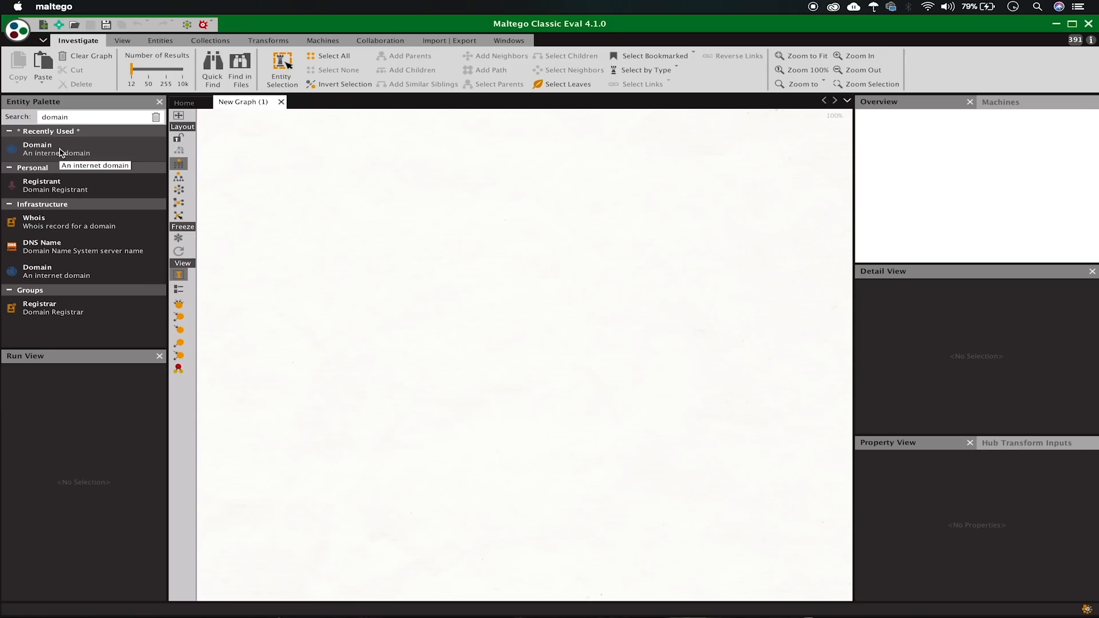
{"action": "left_click_drag", "start_coordinate": [62, 153], "coordinate": [492, 233]}
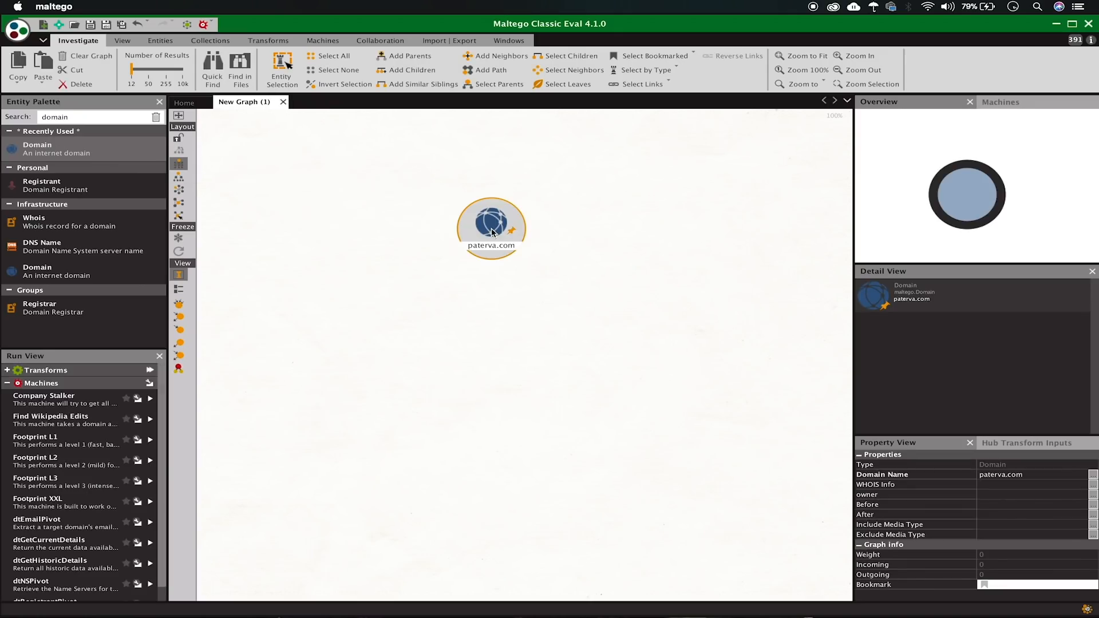
{"action": "left_click", "coordinate": [492, 251]}
{"action": "type", "text": "spacex"}
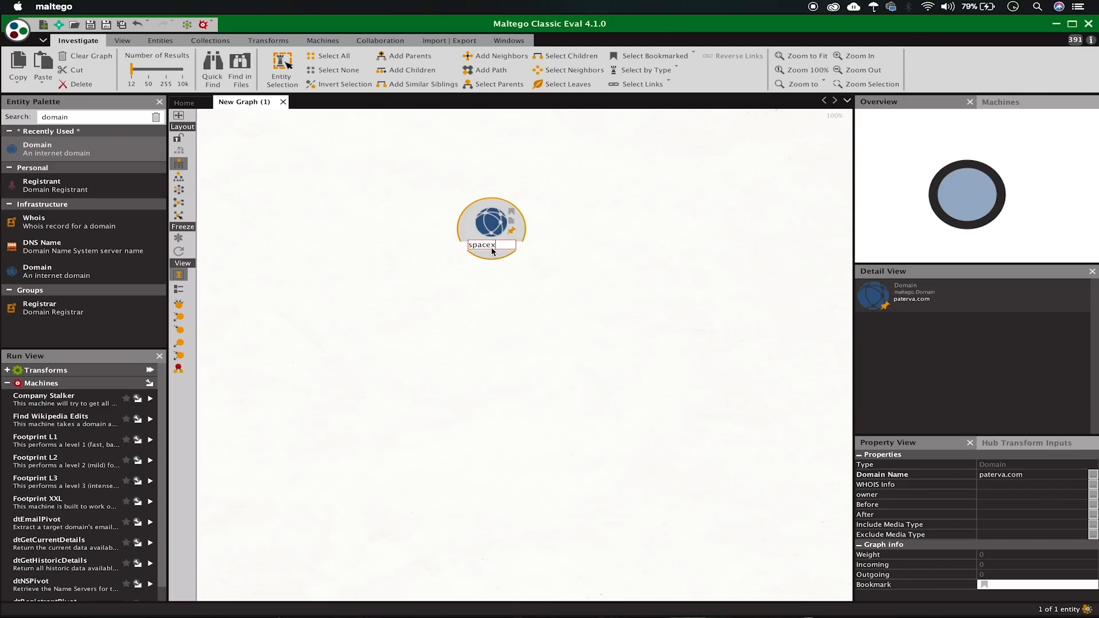
{"action": "type", "text": ".com"}
{"action": "key", "text": "Return"}
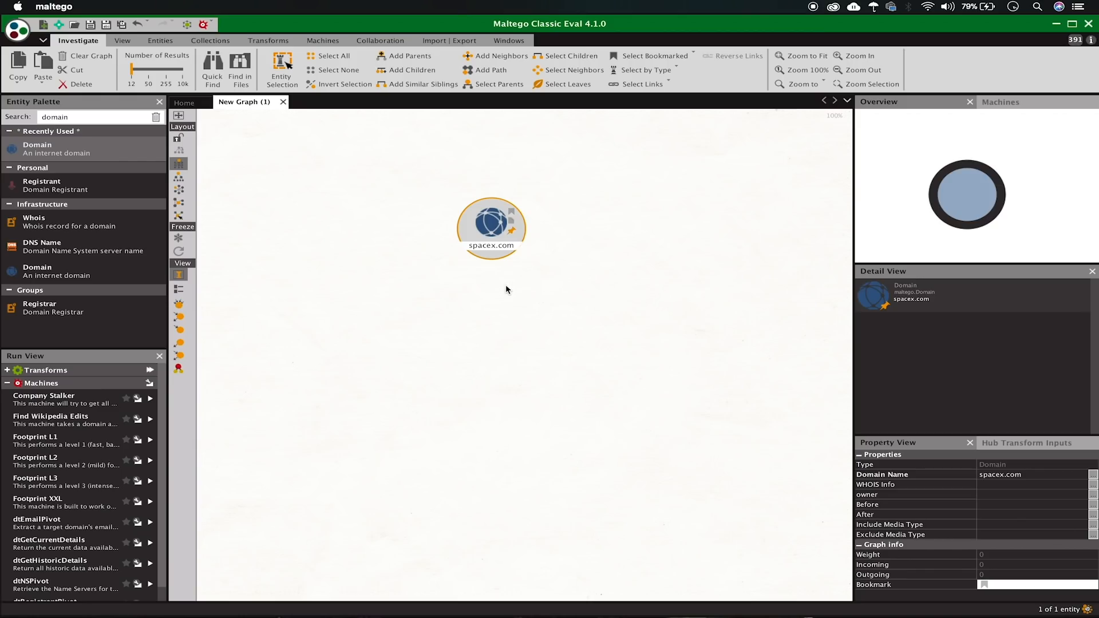
Filter the spacex.com entity's transforms by "email" and run To Email addresses [PGP]
{"action": "right_click", "coordinate": [490, 232]}
{"action": "type", "text": "bre"}
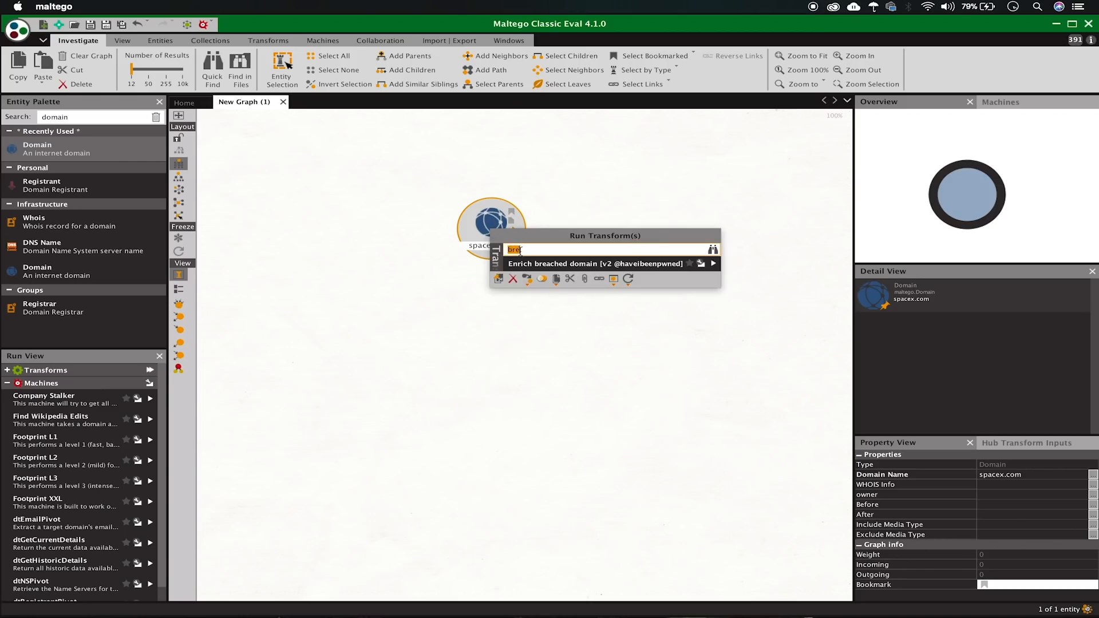
{"action": "type", "text": "email"}
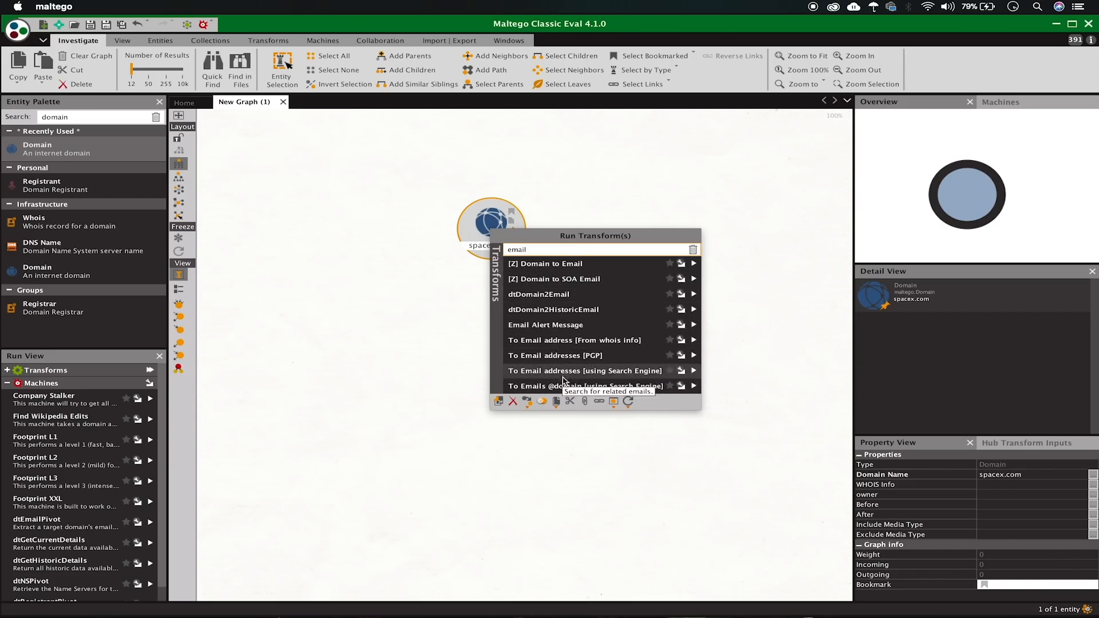
{"action": "left_click", "coordinate": [595, 360]}
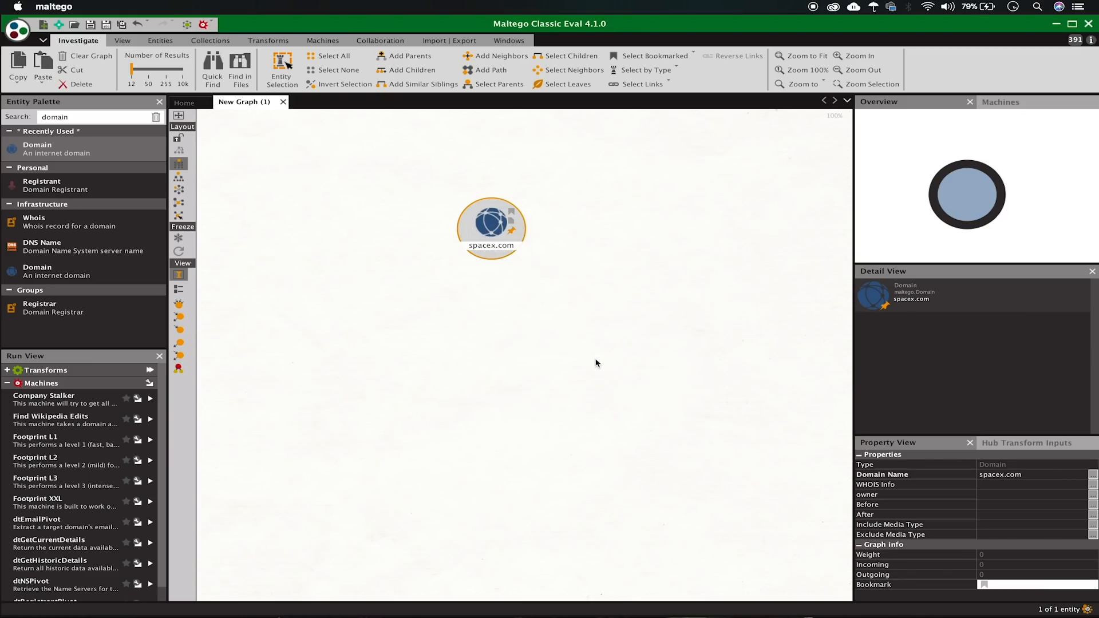
{"action": "right_click", "coordinate": [494, 231]}
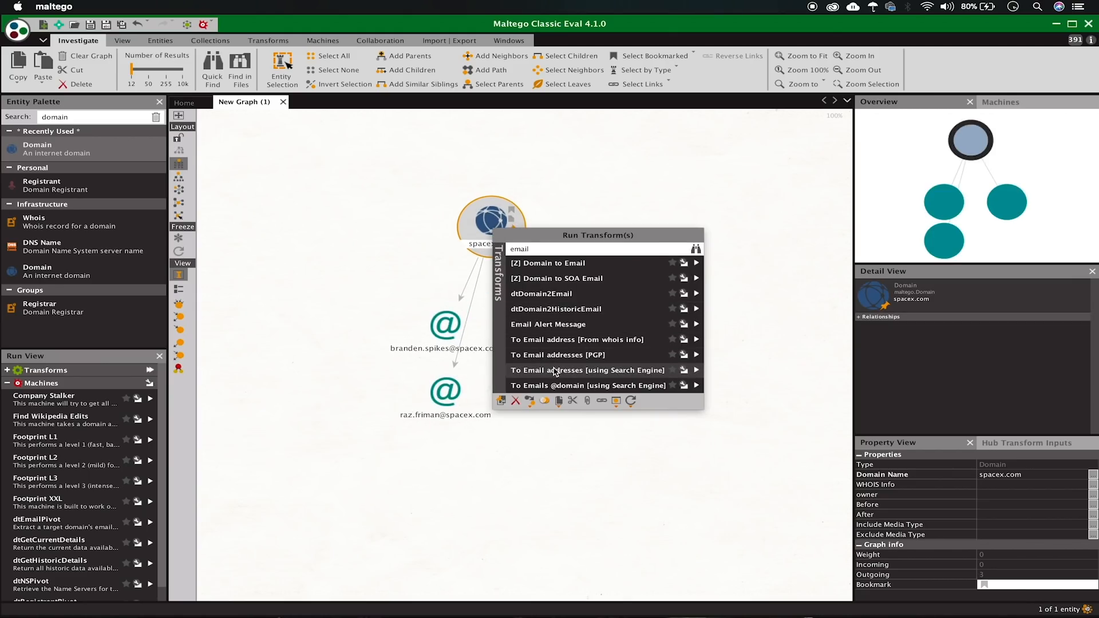
{"action": "left_click", "coordinate": [585, 371]}
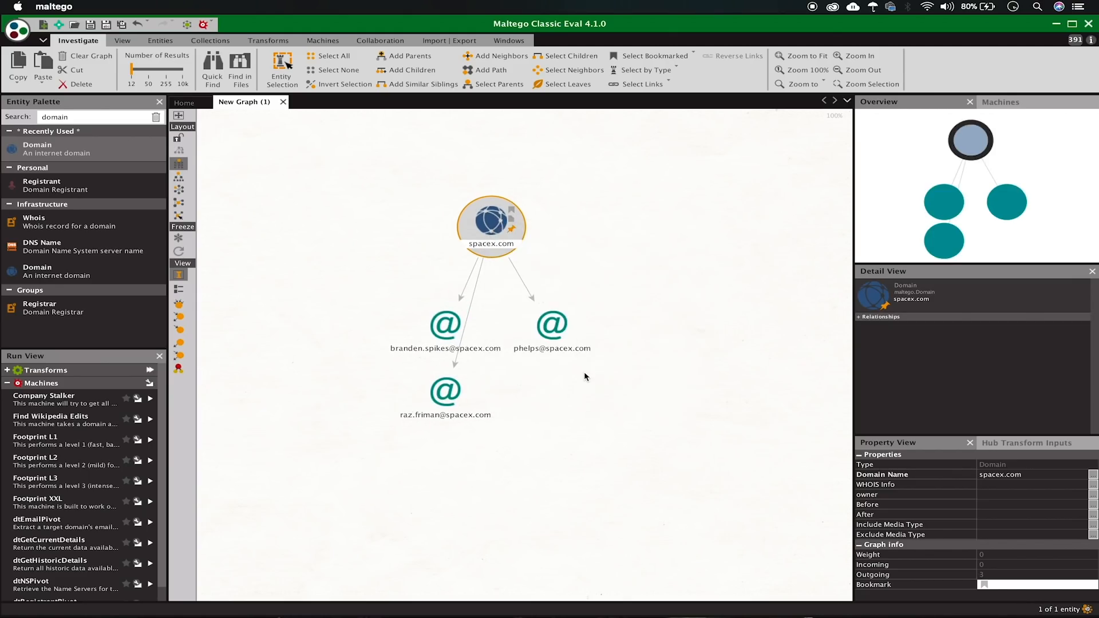
{"action": "right_click", "coordinate": [489, 230]}
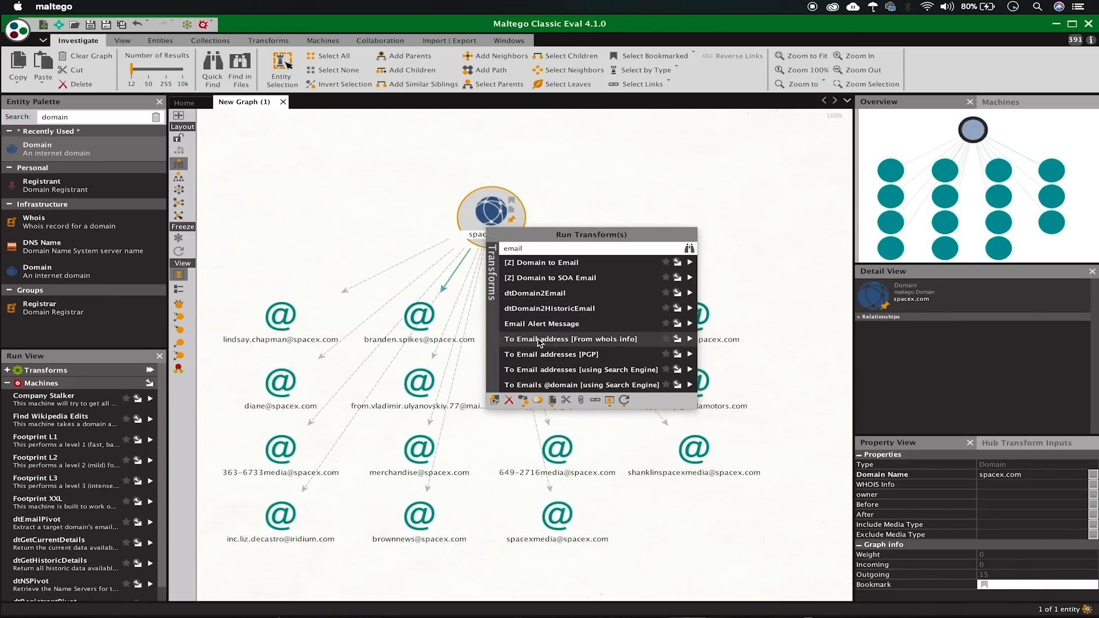
{"action": "left_click", "coordinate": [571, 385]}
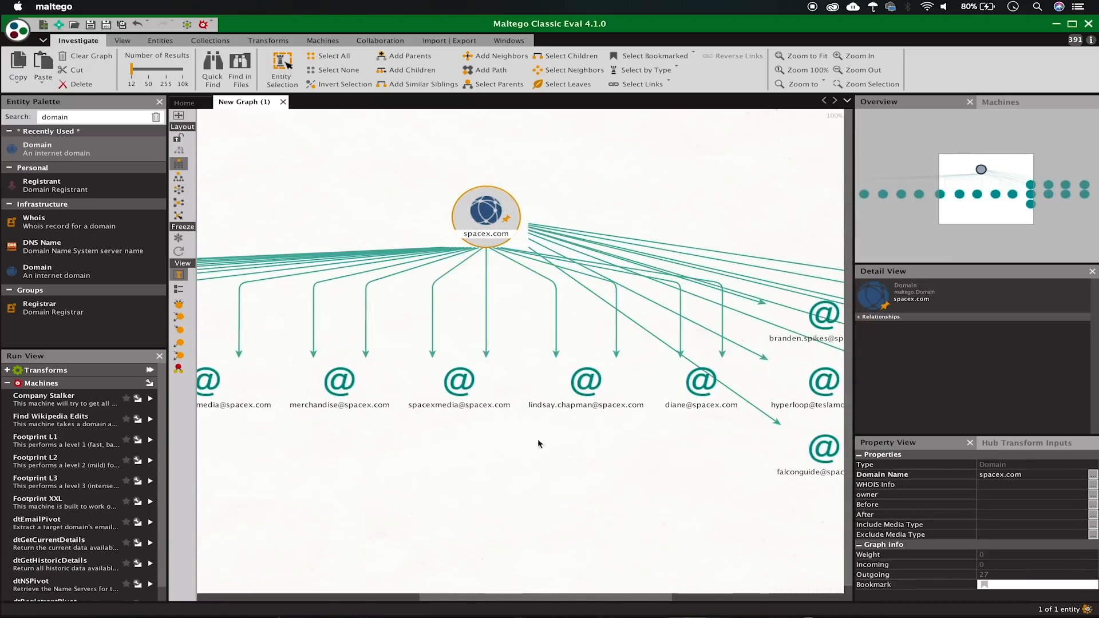
Examine the email address entities linked to spacex.com across the full width of the graph
{"action": "scroll", "coordinate": [519, 450], "scroll_direction": "down", "scroll_amount": 5}
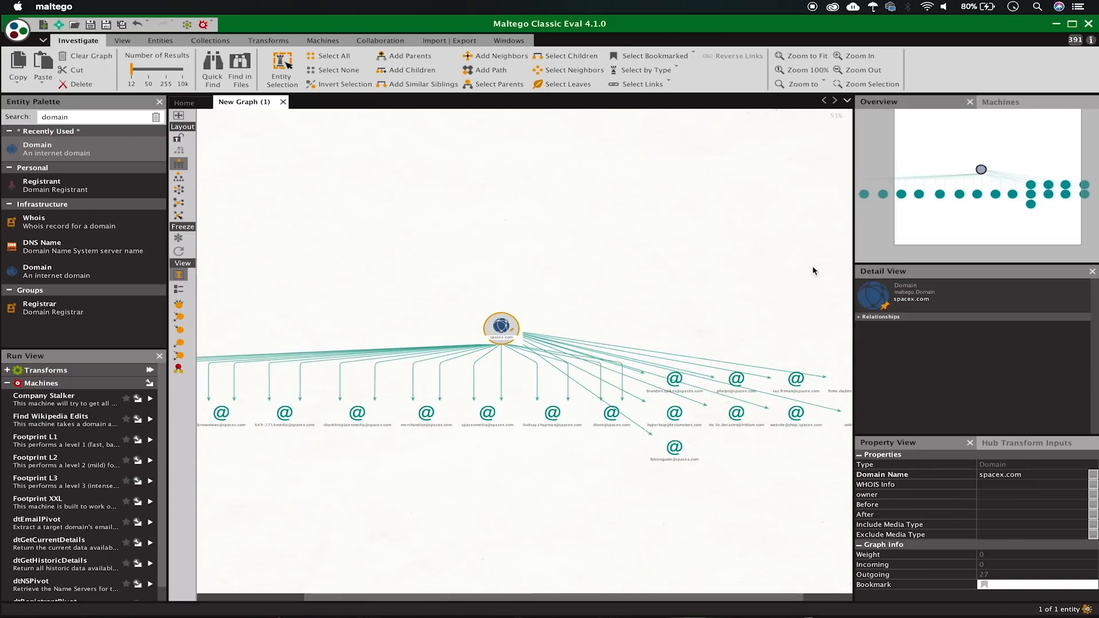
{"action": "left_click_drag", "start_coordinate": [961, 203], "coordinate": [866, 207]}
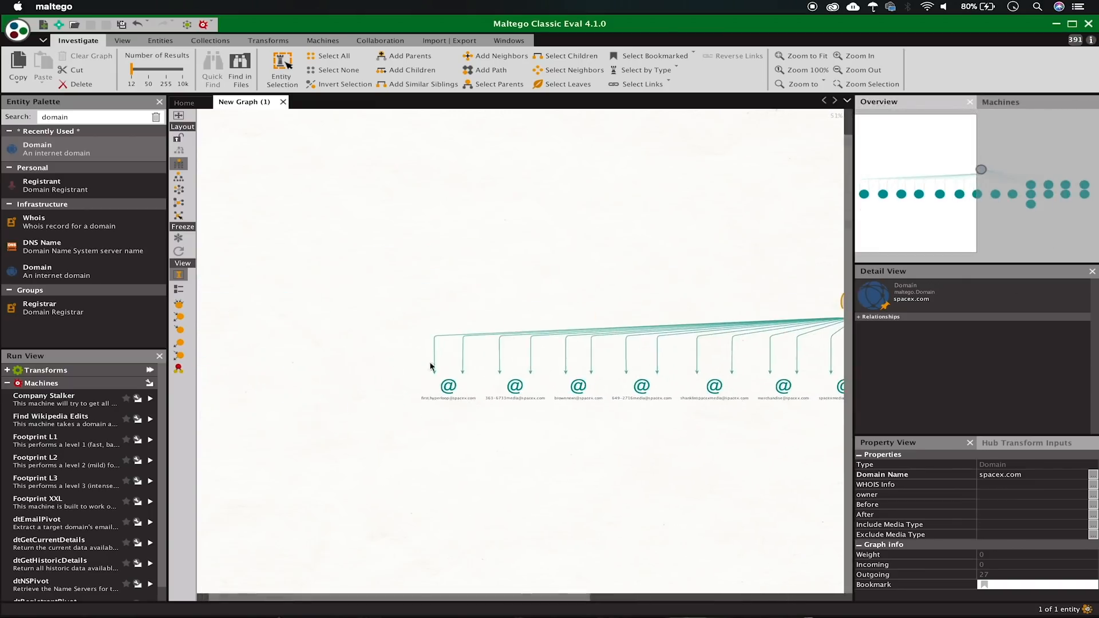
{"action": "scroll", "coordinate": [380, 369], "scroll_direction": "up", "scroll_amount": 5}
{"action": "left_click_drag", "start_coordinate": [892, 205], "coordinate": [1083, 209]}
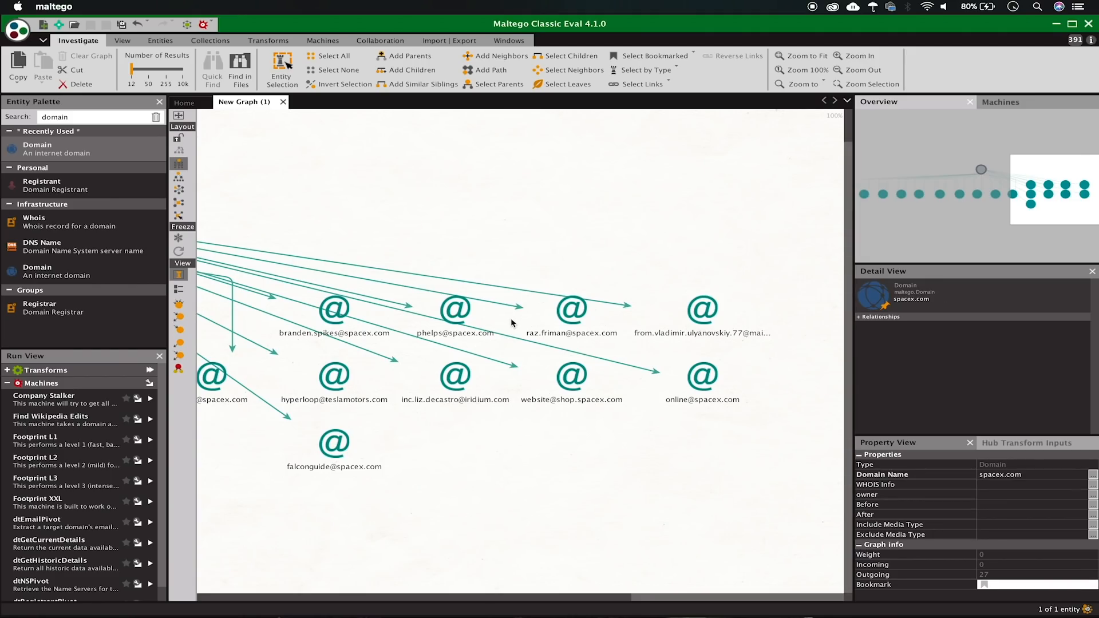
{"action": "scroll", "coordinate": [510, 317], "scroll_direction": "down", "scroll_amount": 3}
{"action": "left_click_drag", "start_coordinate": [1006, 230], "coordinate": [944, 226]}
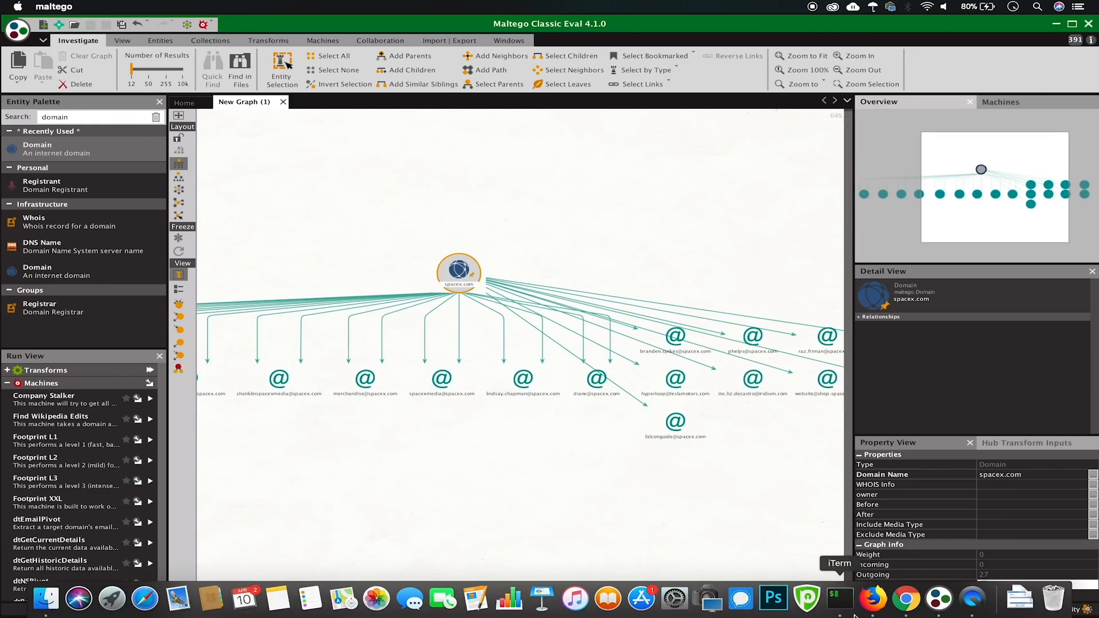
Switch to iTerm2 and run theharvester -d spacex.com -l 1500 -b pgp
{"action": "left_click", "coordinate": [841, 599]}
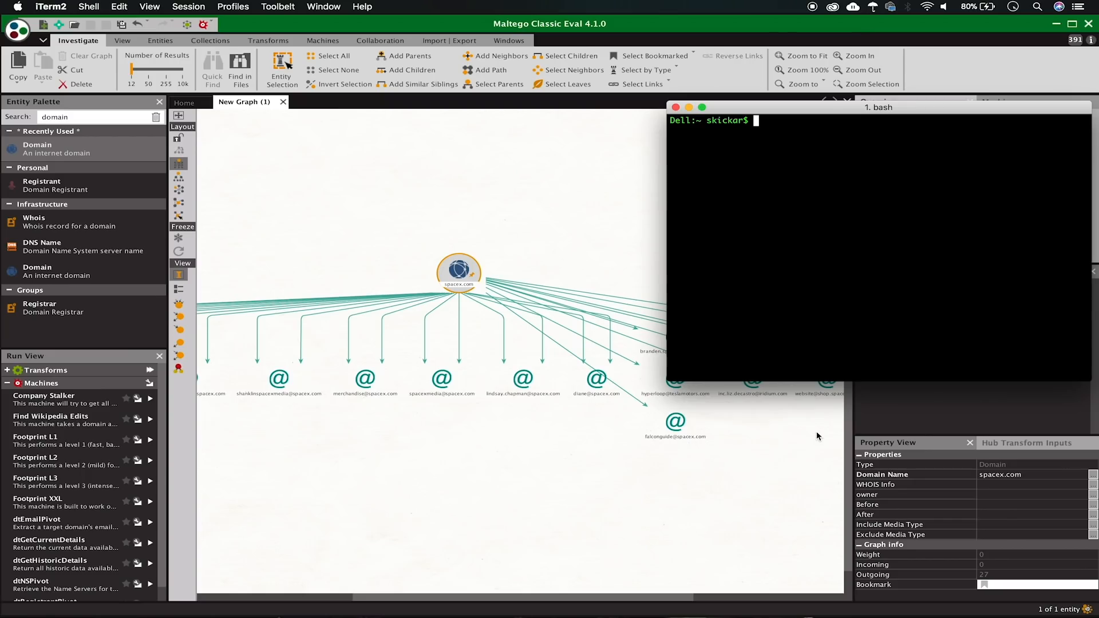
{"action": "type", "text": "theharvester -d spacex.com -l 1500 -b pgp"}
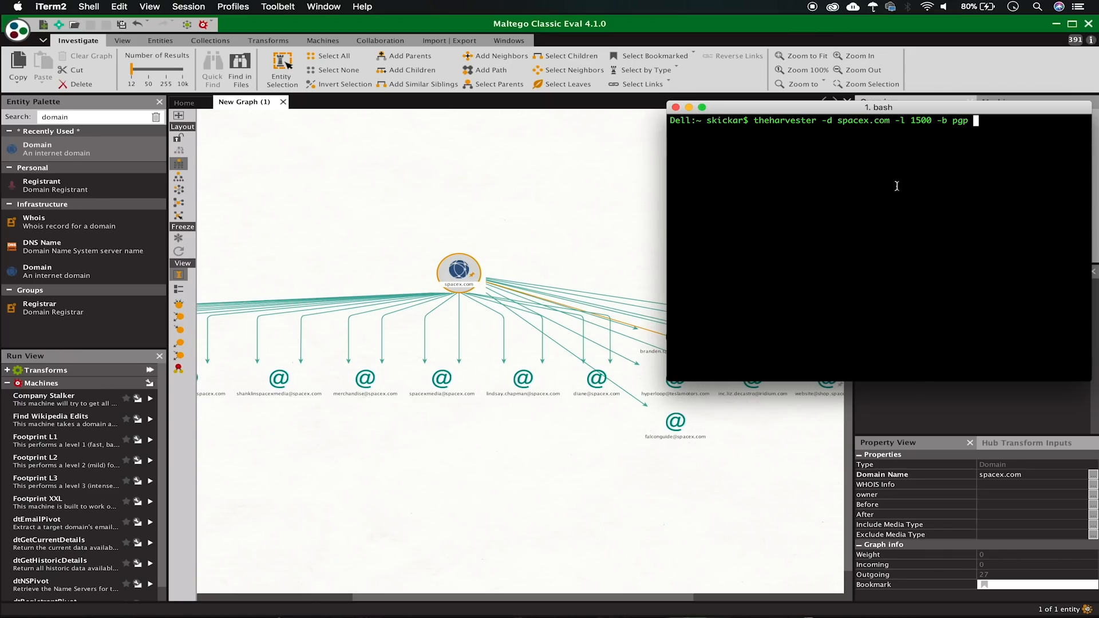
{"action": "key", "text": "Return"}
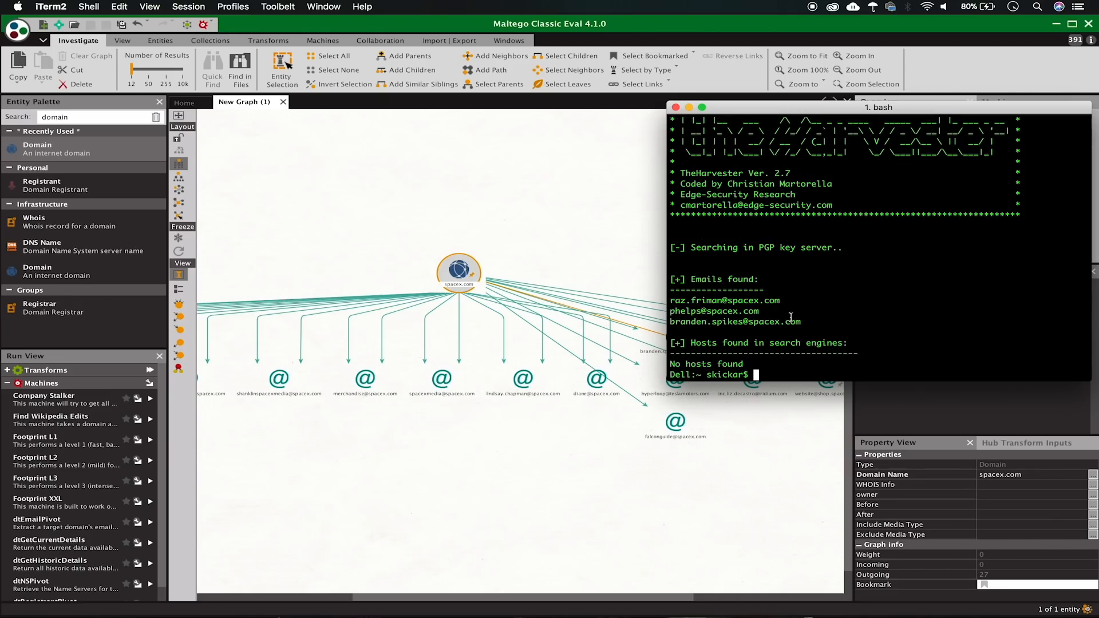
Copy the email addresses found by theHarvester into the Maltego graph, merging each matching entity with preference for the new one
{"action": "left_click_drag", "start_coordinate": [806, 324], "coordinate": [671, 302]}
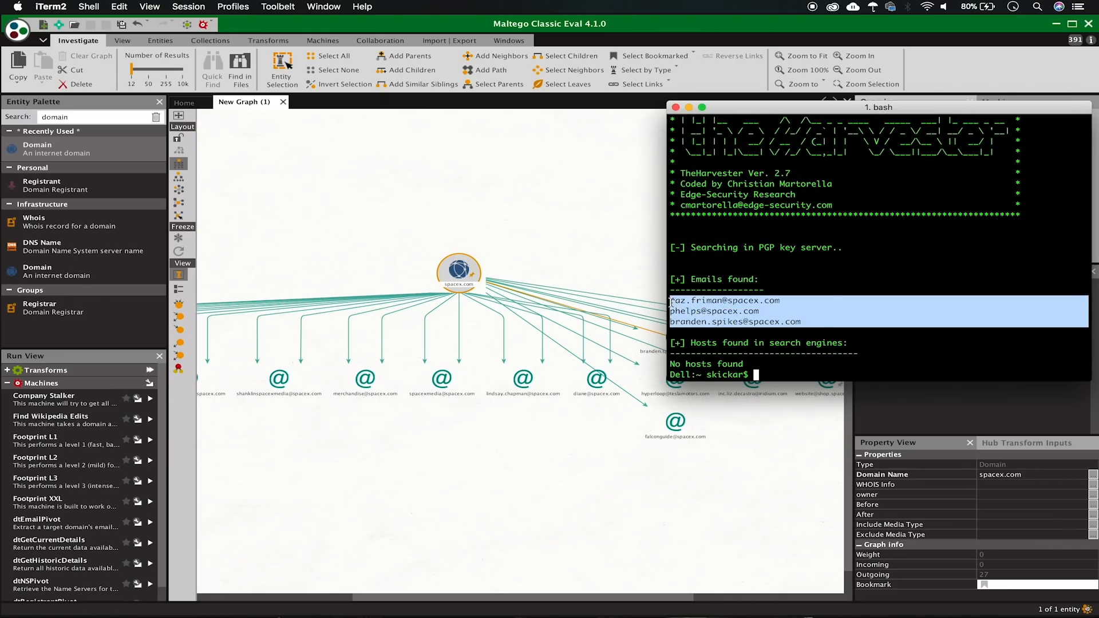
{"action": "left_click", "coordinate": [481, 440]}
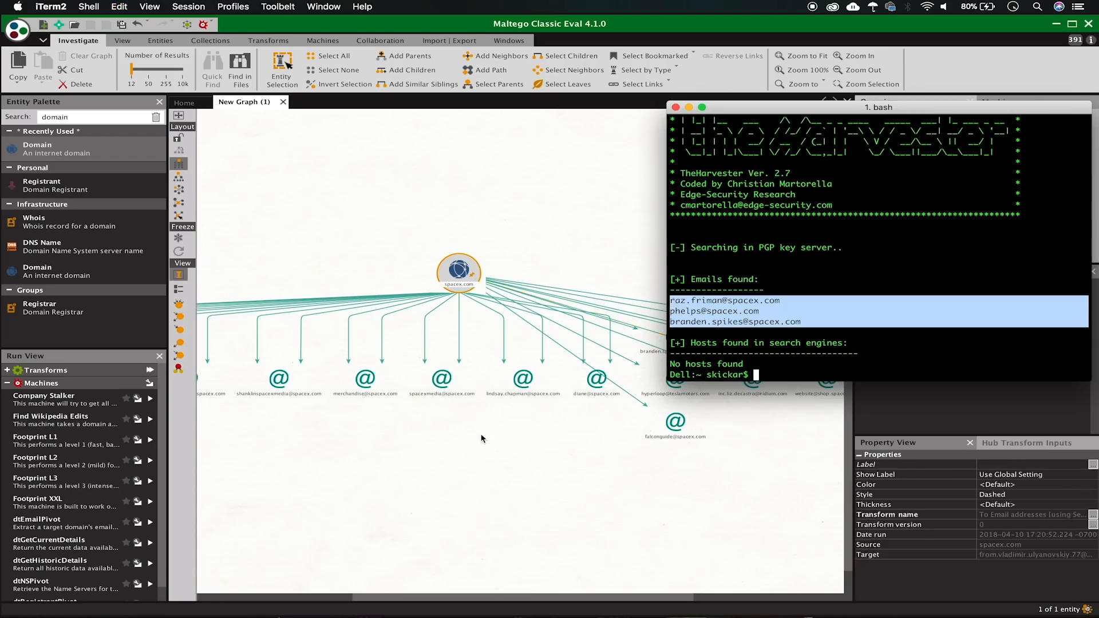
{"action": "key", "text": "super+v"}
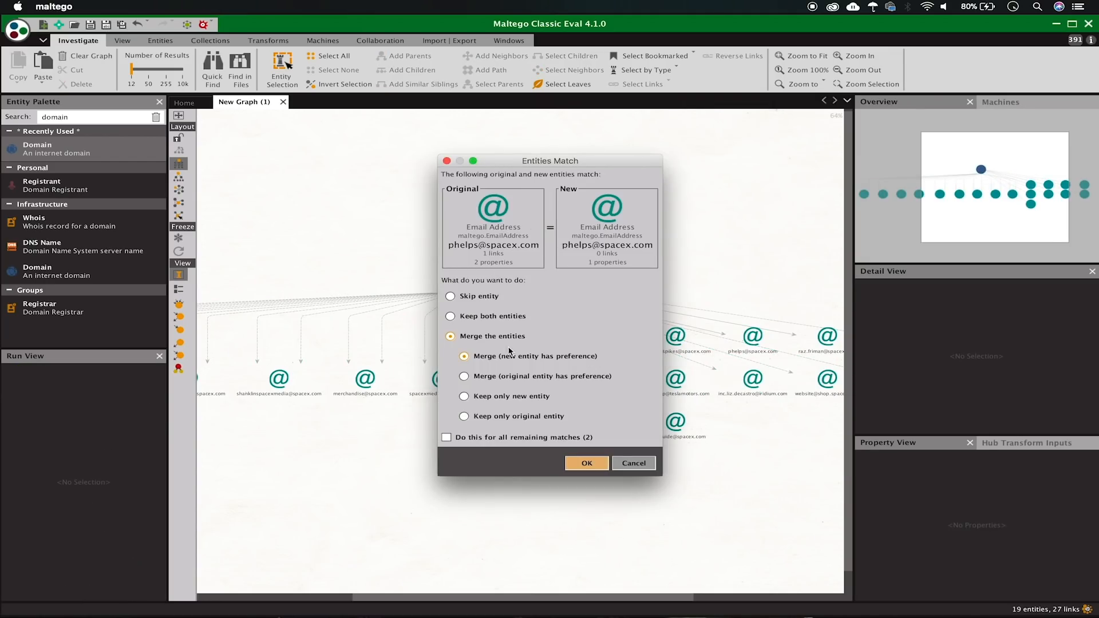
{"action": "left_click", "coordinate": [572, 468]}
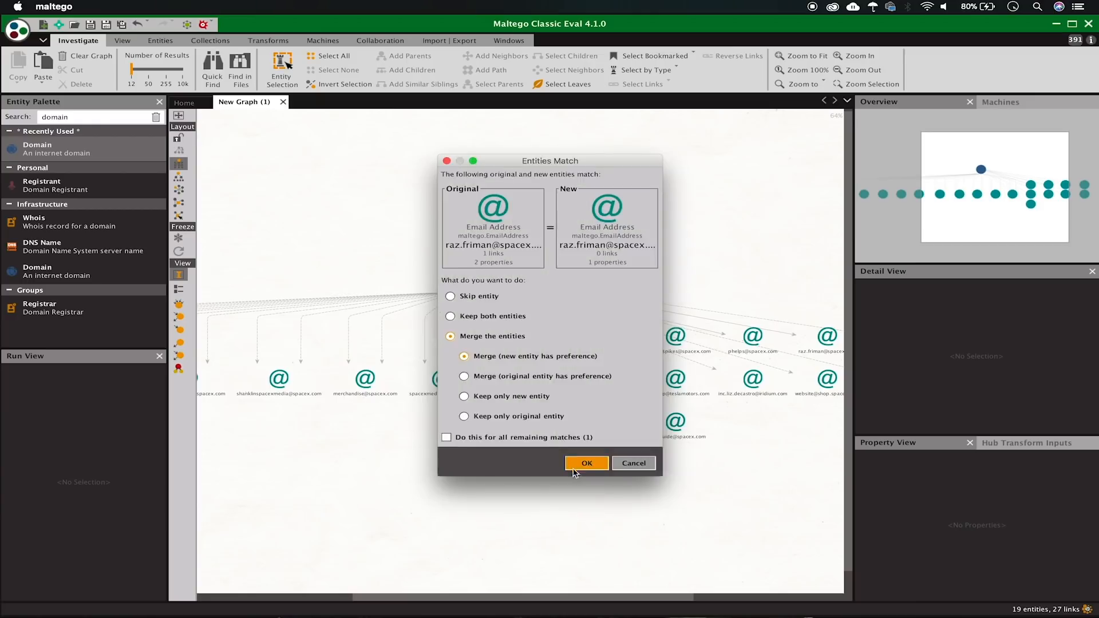
{"action": "left_click", "coordinate": [585, 455]}
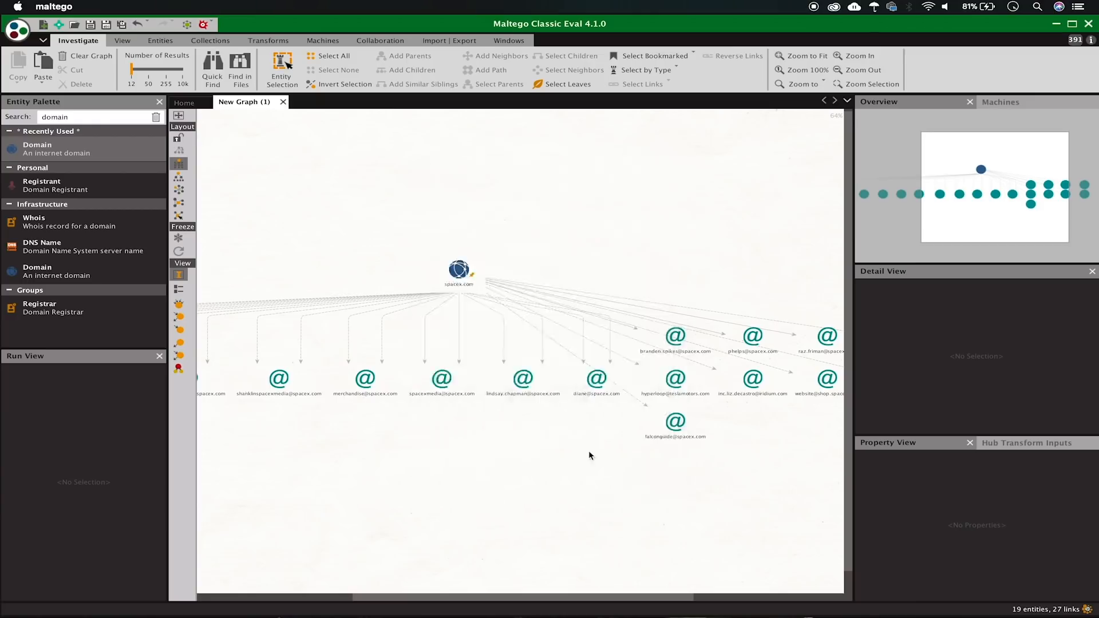
Return to iTerm2, run theharvester -d spacex.com -l 1500 -b google, and rerun the same command once it finishes
{"action": "mouse_move", "coordinate": [804, 616]}
{"action": "left_click", "coordinate": [839, 598]}
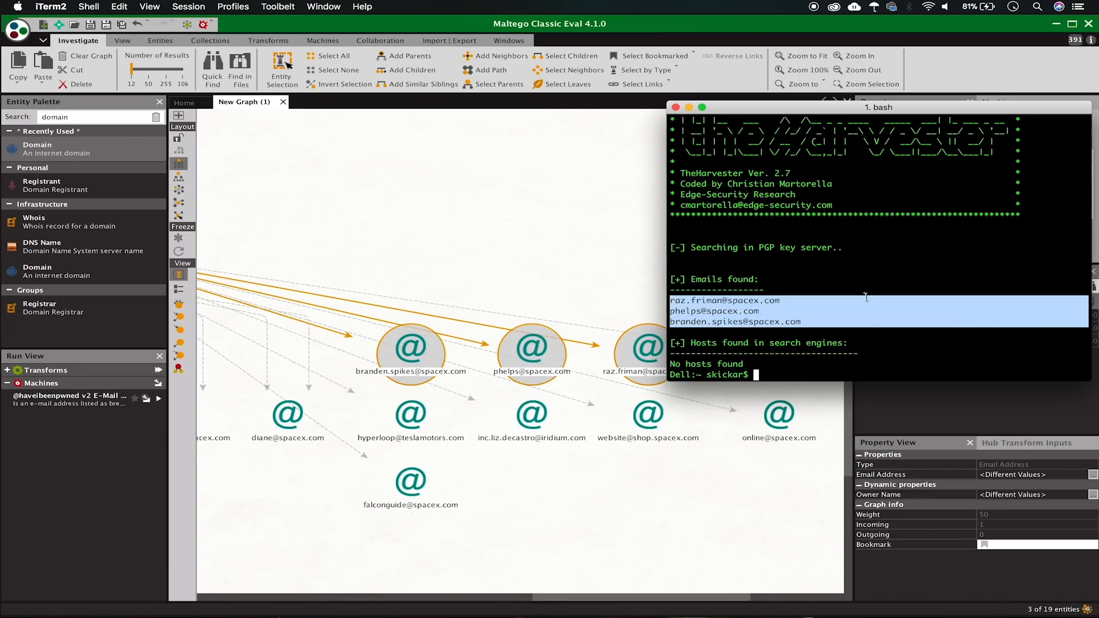
{"action": "key", "text": "Up"}
{"action": "key", "text": "Up"}
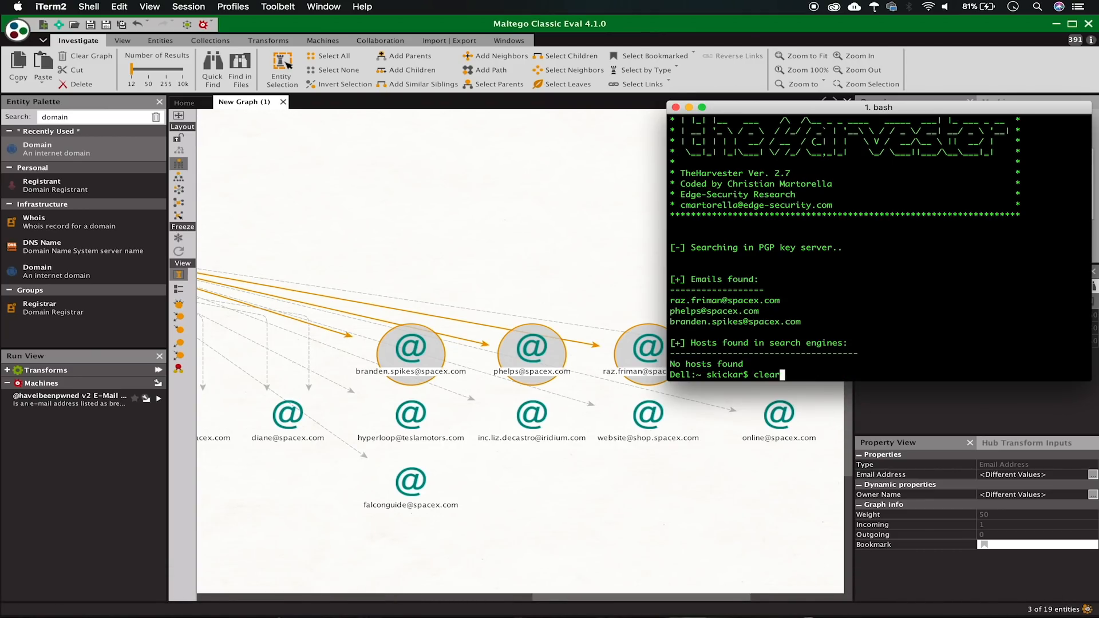
{"action": "key", "text": "Down"}
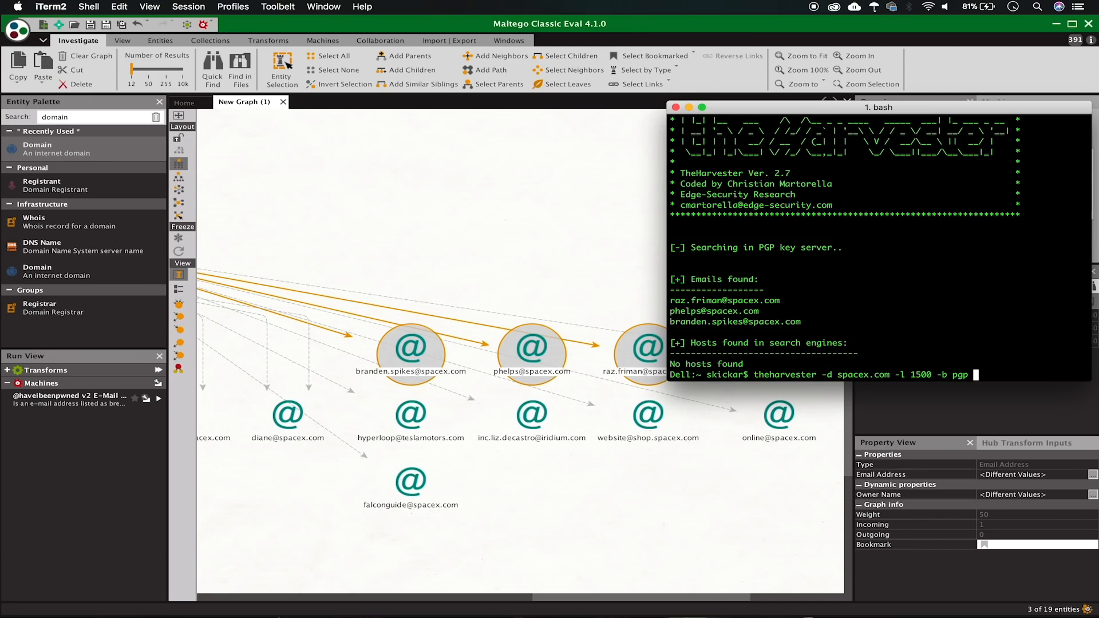
{"action": "type", "text": "]"}
{"action": "key", "text": "BackSpace"}
{"action": "key", "text": "BackSpace"}
{"action": "key", "text": "BackSpace"}
{"action": "key", "text": "BackSpace"}
{"action": "key", "text": "BackSpace"}
{"action": "type", "text": "google"}
{"action": "key", "text": "Return"}
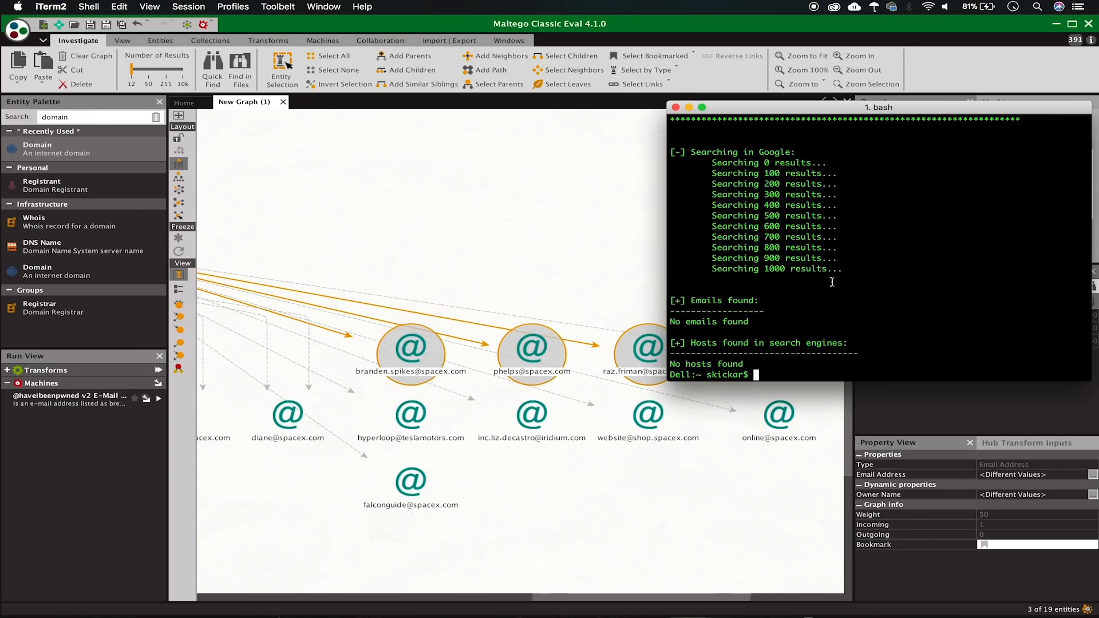
{"action": "key", "text": "Up"}
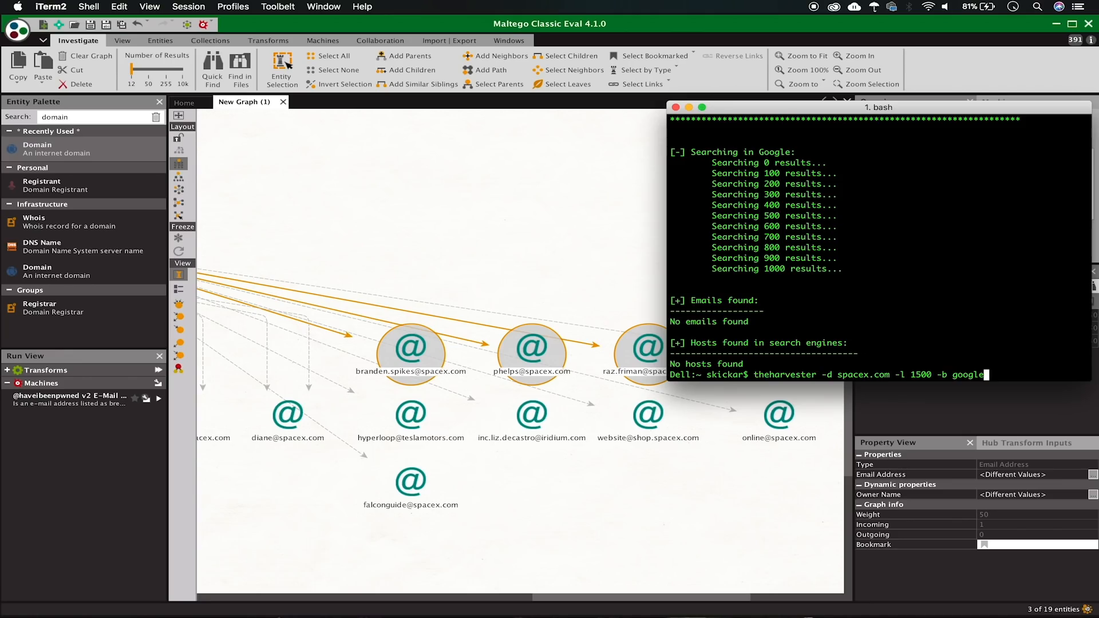
{"action": "key", "text": "Return"}
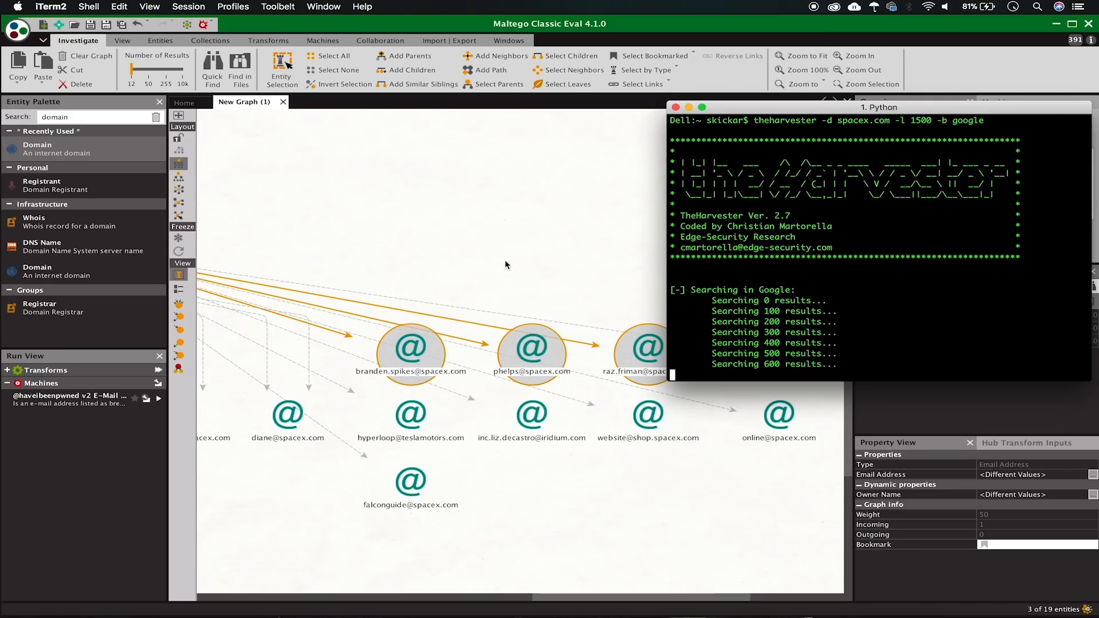
{"action": "left_click", "coordinate": [505, 264]}
{"action": "key", "text": "super+a"}
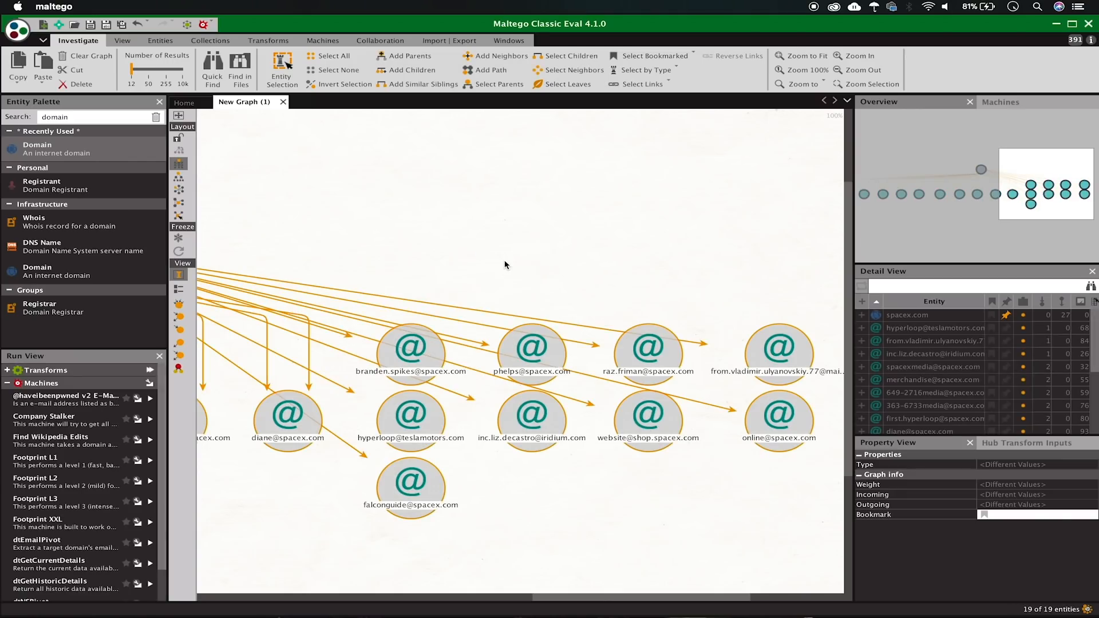
{"action": "mouse_move", "coordinate": [952, 352]}
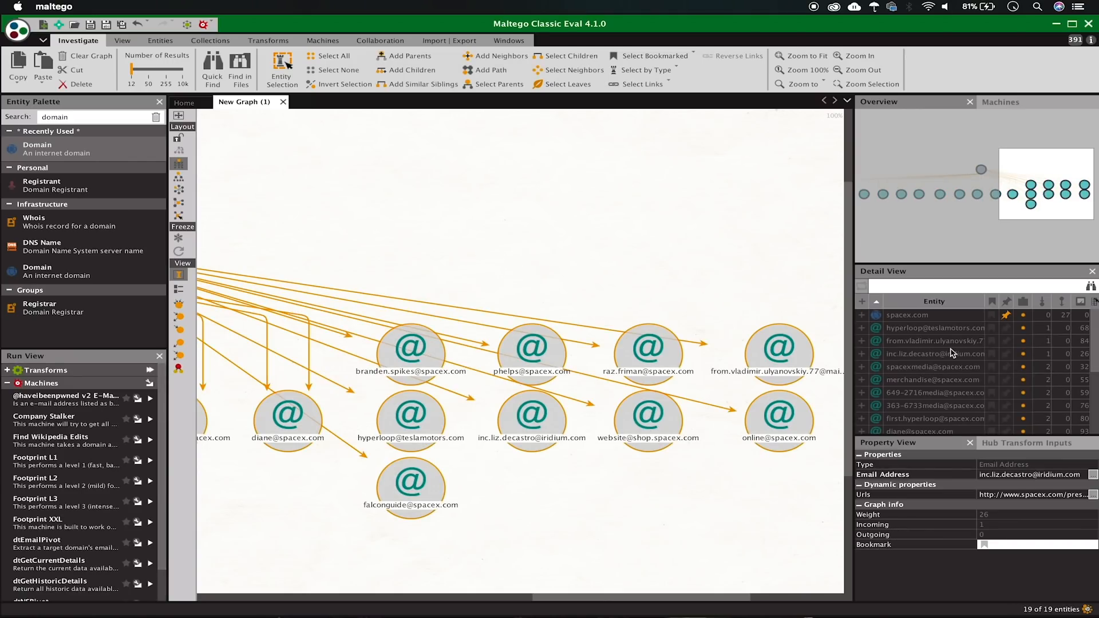
{"action": "left_click", "coordinate": [937, 330]}
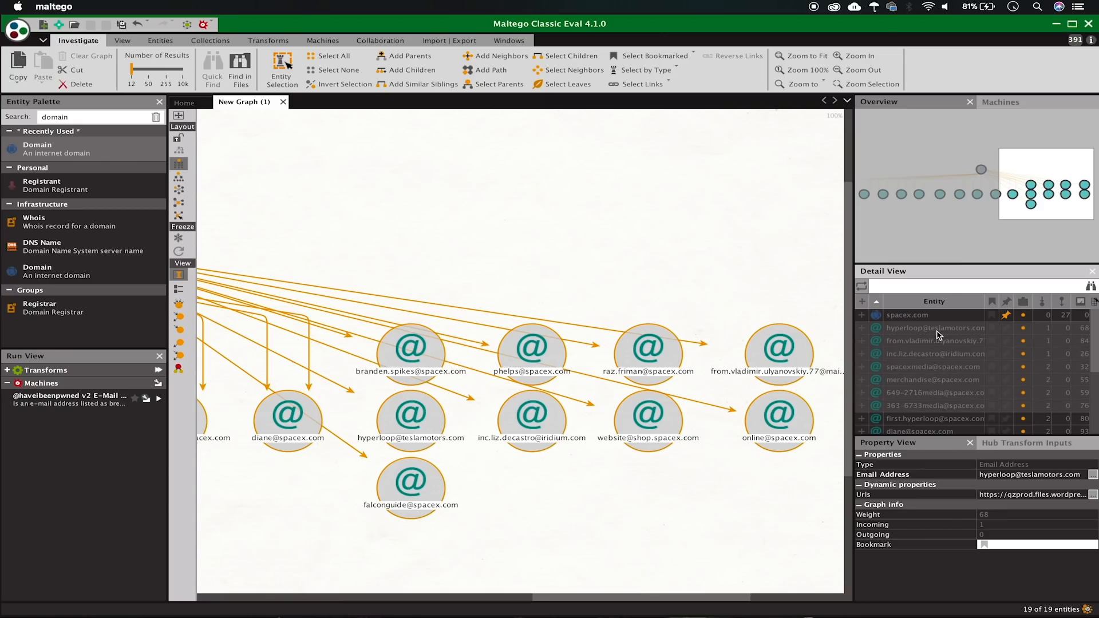
{"action": "scroll", "coordinate": [937, 334], "scroll_direction": "down", "scroll_amount": 5}
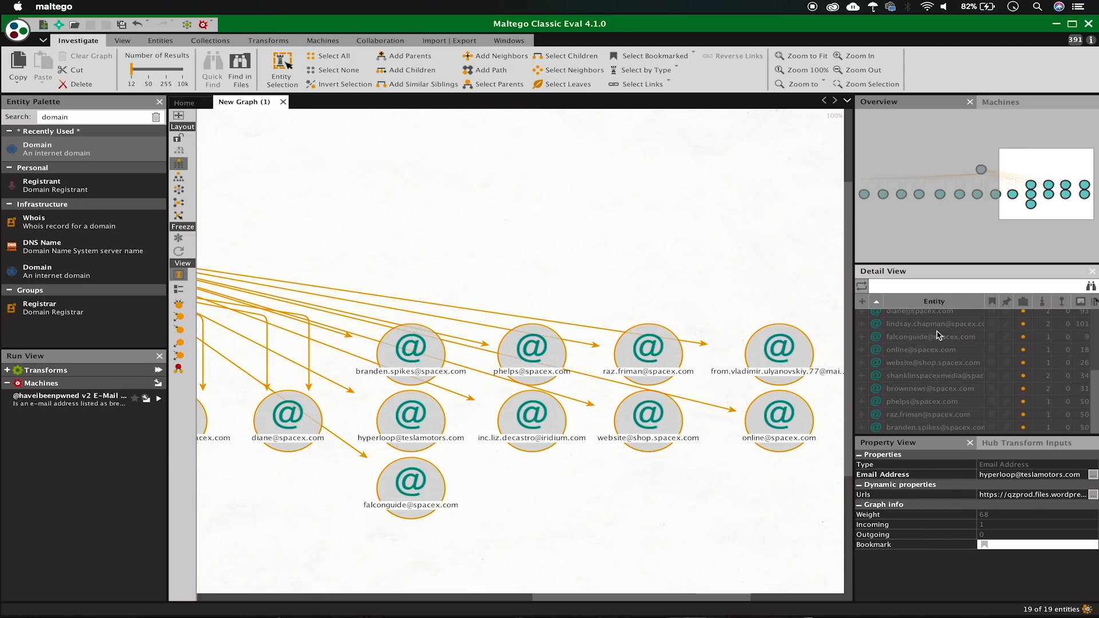
{"action": "right_click", "coordinate": [936, 334]}
{"action": "double_click", "coordinate": [925, 352]}
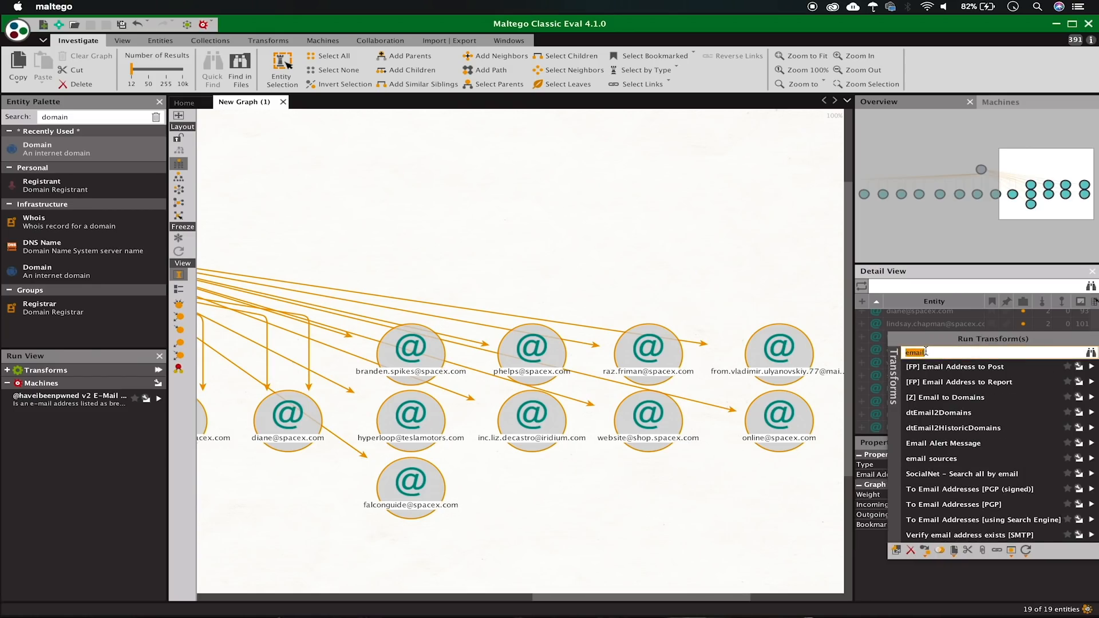
{"action": "type", "text": "paste"}
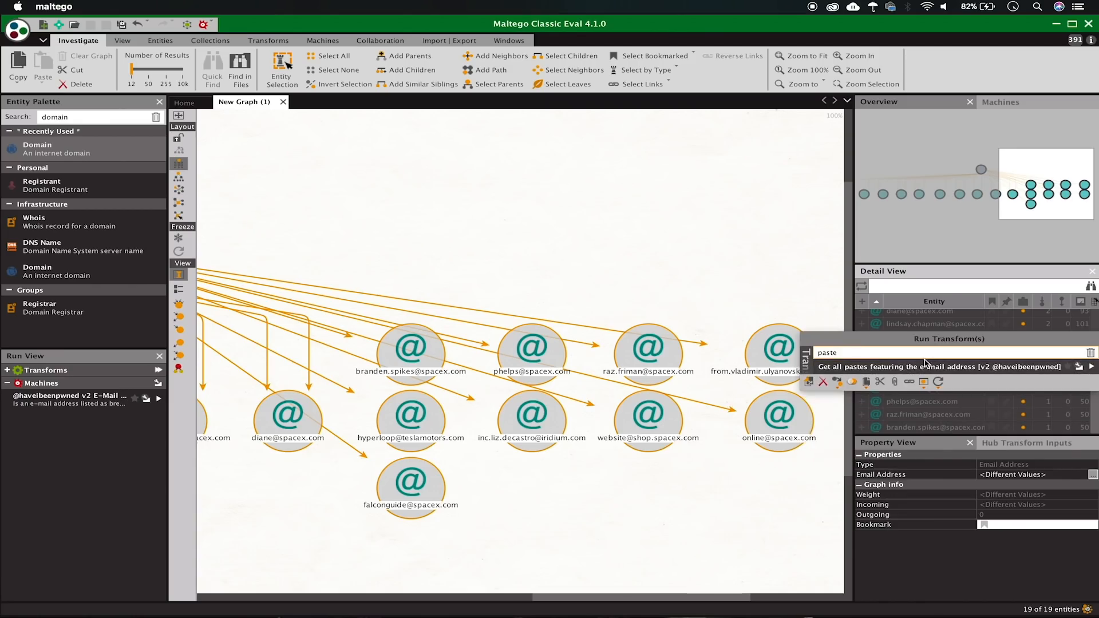
{"action": "left_click", "coordinate": [934, 368]}
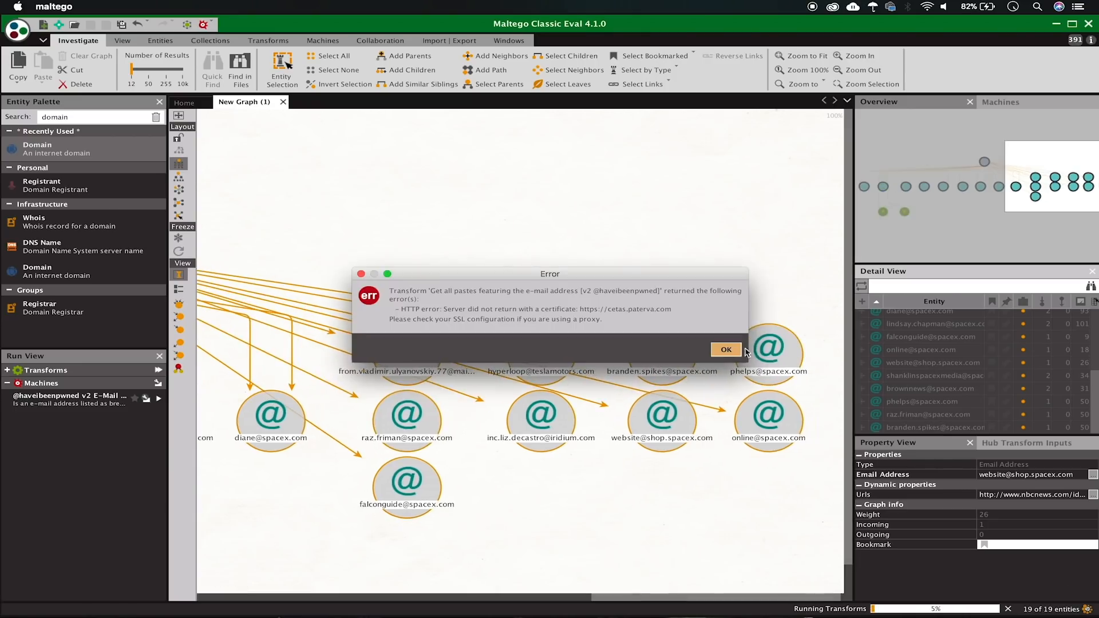
{"action": "left_click", "coordinate": [728, 350]}
{"action": "left_click", "coordinate": [728, 350]}
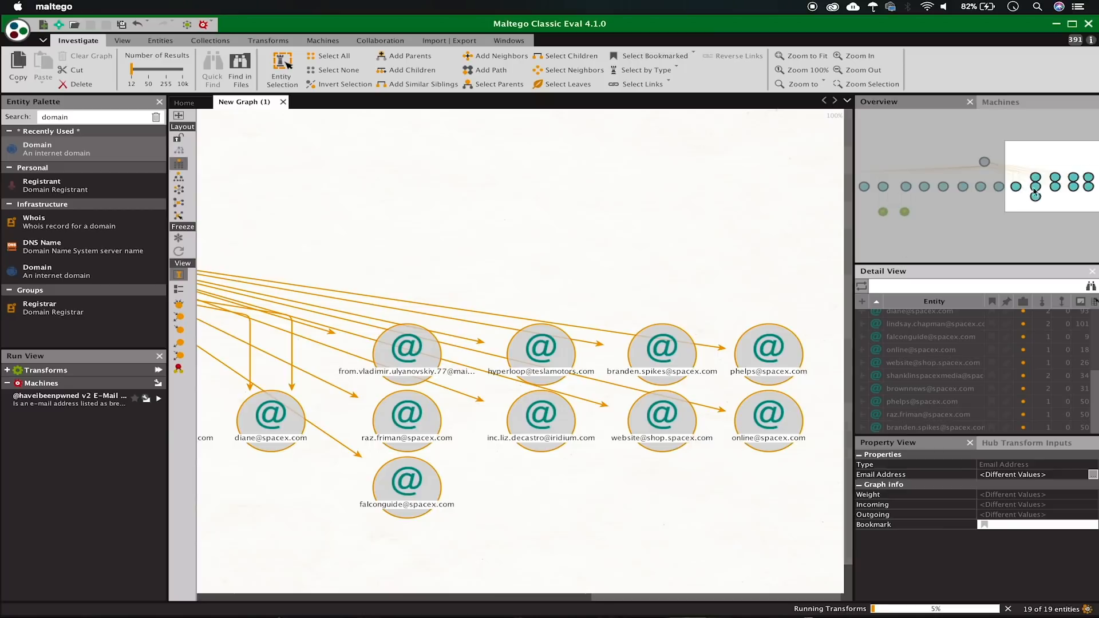
{"action": "mouse_move", "coordinate": [1023, 194]}
{"action": "left_mouse_down"}
{"action": "mouse_move", "coordinate": [851, 212]}
{"action": "mouse_move", "coordinate": [1023, 205]}
{"action": "left_mouse_up"}
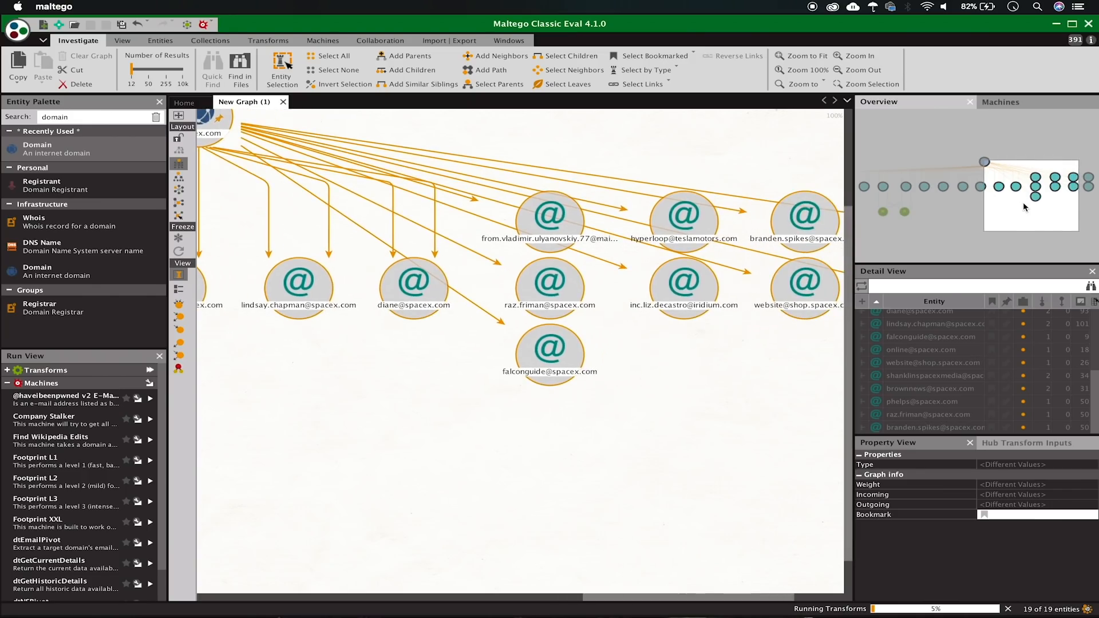
{"action": "left_click", "coordinate": [902, 376]}
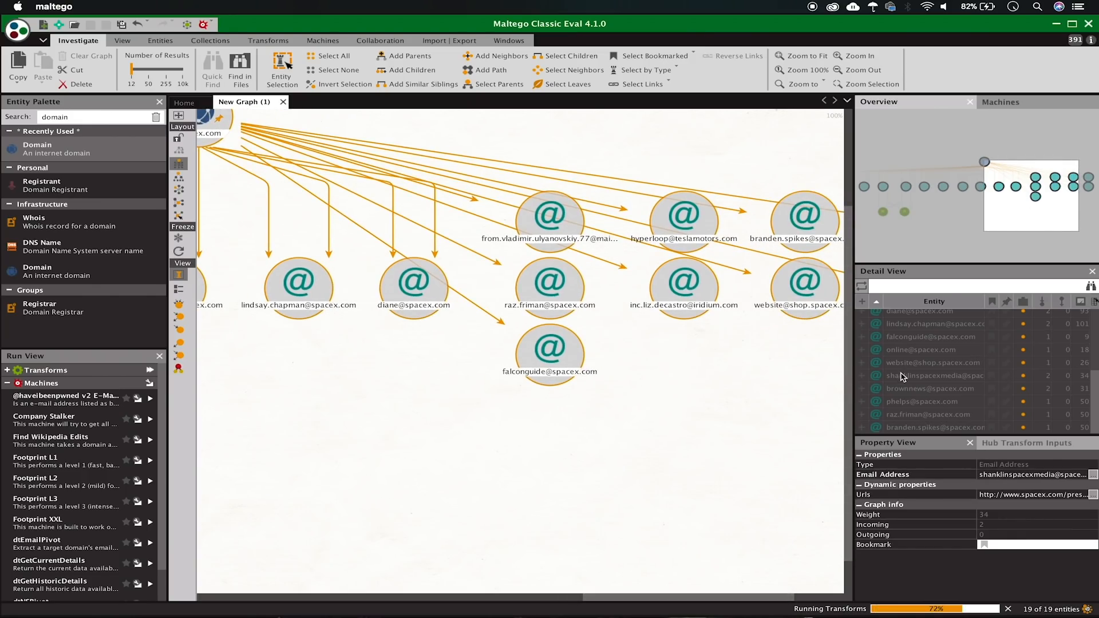
{"action": "left_click", "coordinate": [894, 338]}
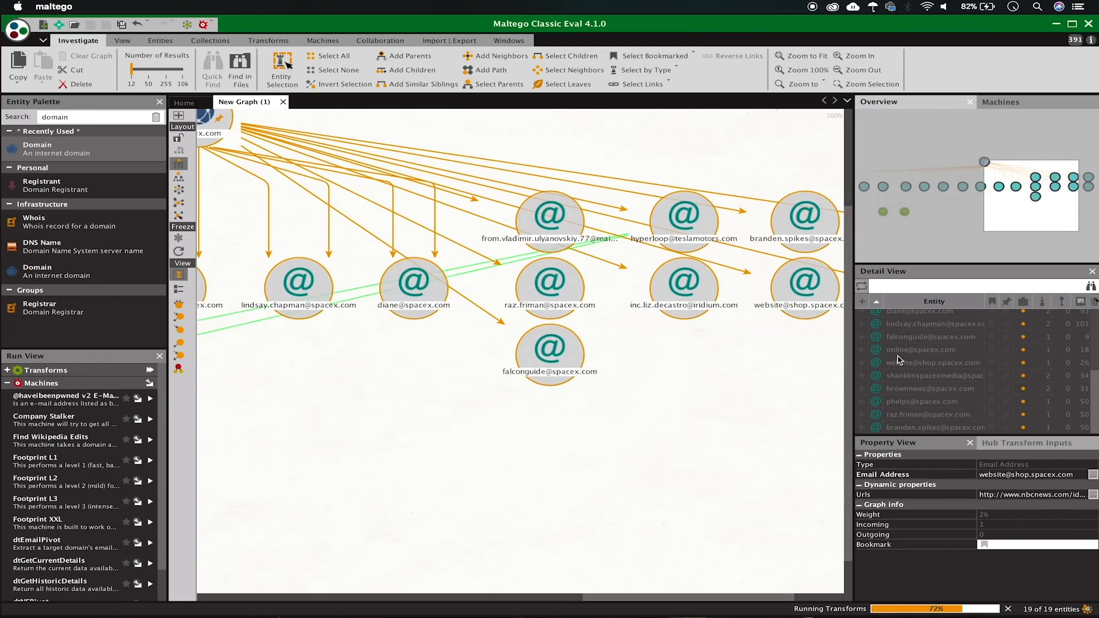
{"action": "left_click", "coordinate": [894, 348], "text": "shift"}
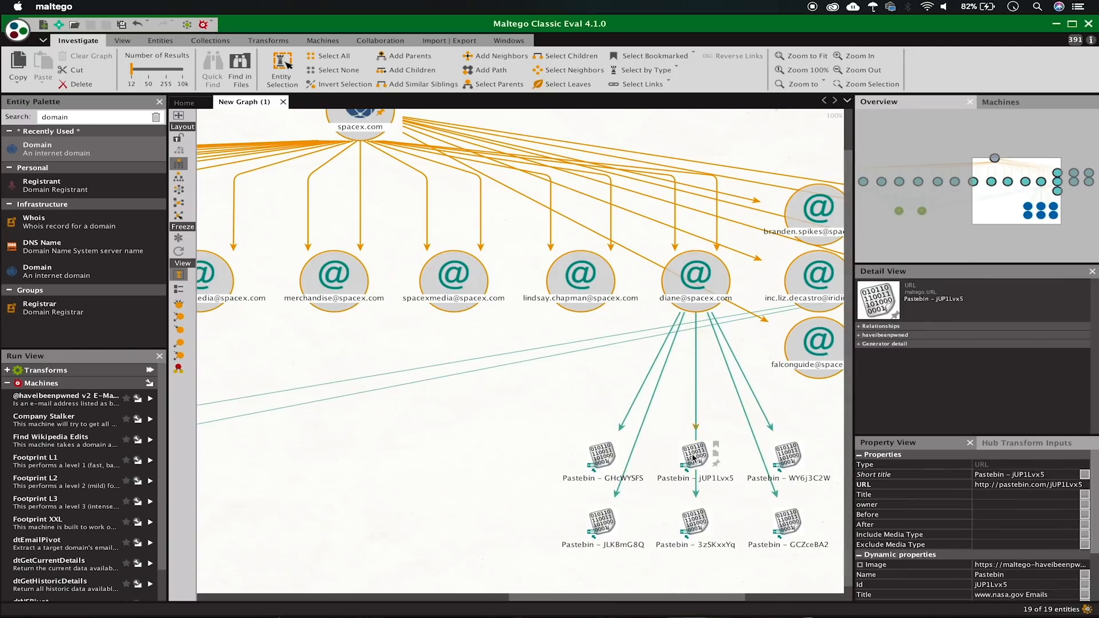
Open the details of the Pastebin - 3zSKxxYq entity, copy its URL, and close the details
{"action": "mouse_move", "coordinate": [694, 522]}
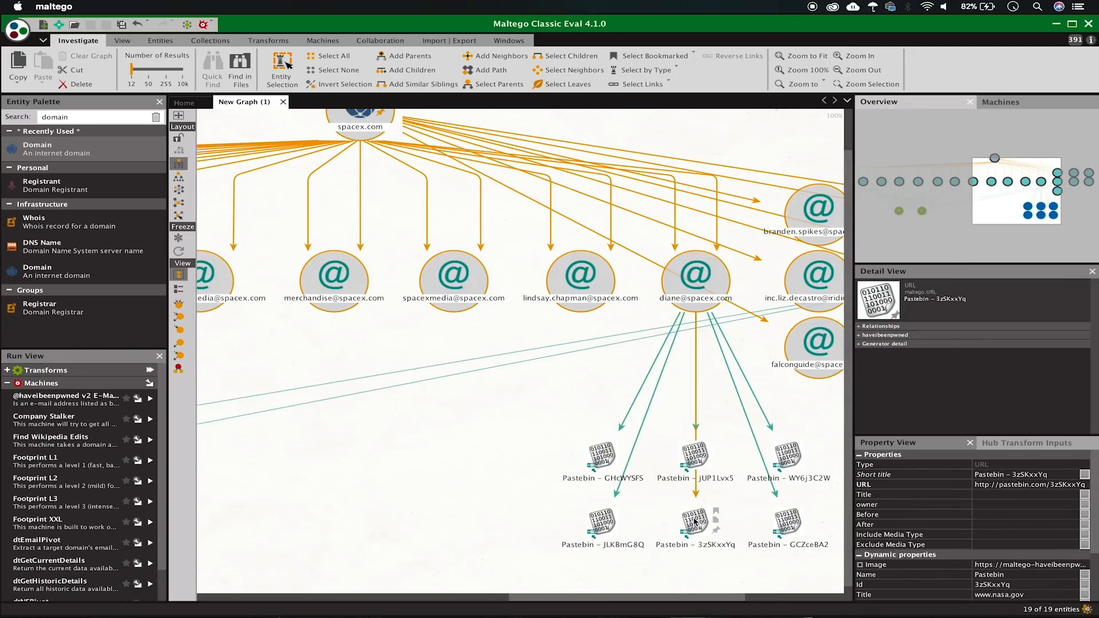
{"action": "double_click", "coordinate": [694, 522]}
{"action": "left_click", "coordinate": [444, 252]}
{"action": "triple_click", "coordinate": [444, 252]}
{"action": "key", "text": "ctrl+c"}
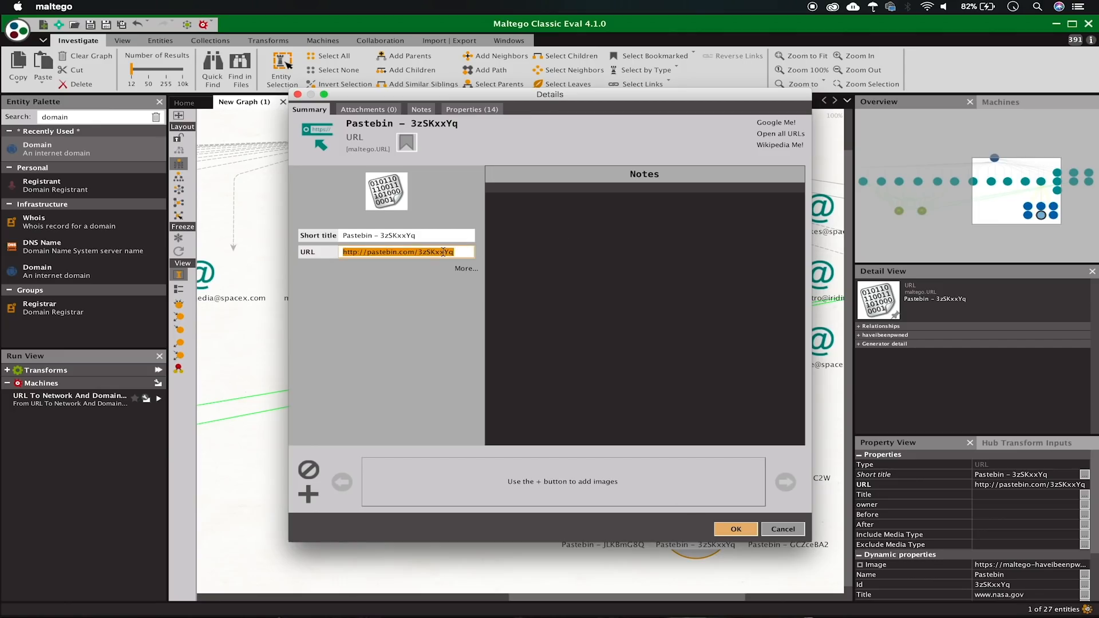
{"action": "left_click", "coordinate": [729, 529]}
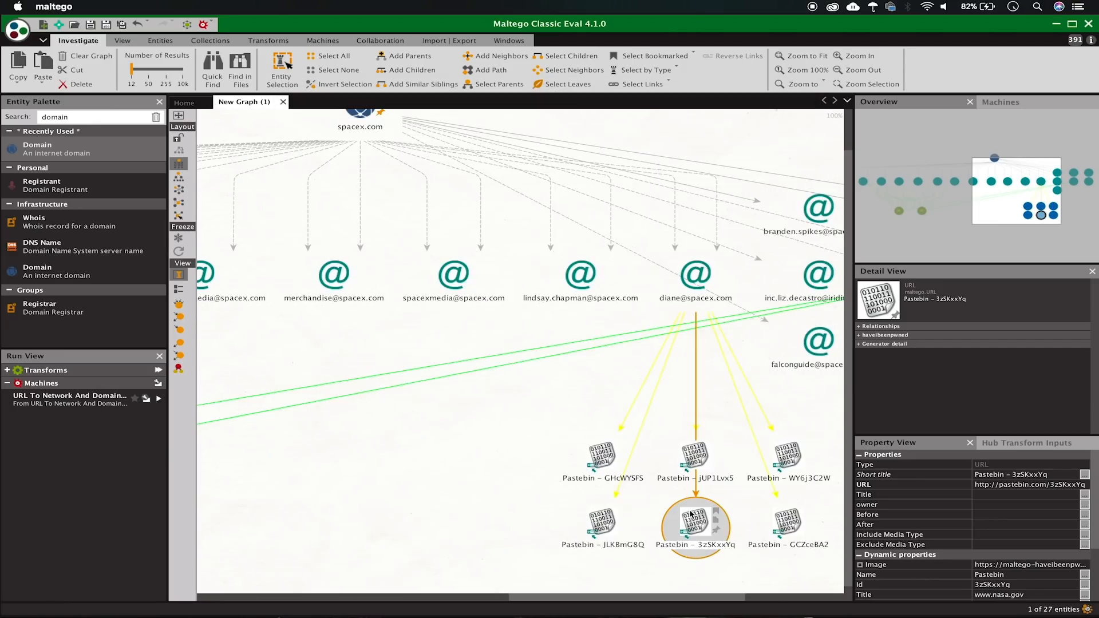
Switch to Firefox and load the copied URL, pastebin.com/3zSKxxYq, in the current tab
{"action": "key", "text": "ctrl+Up"}
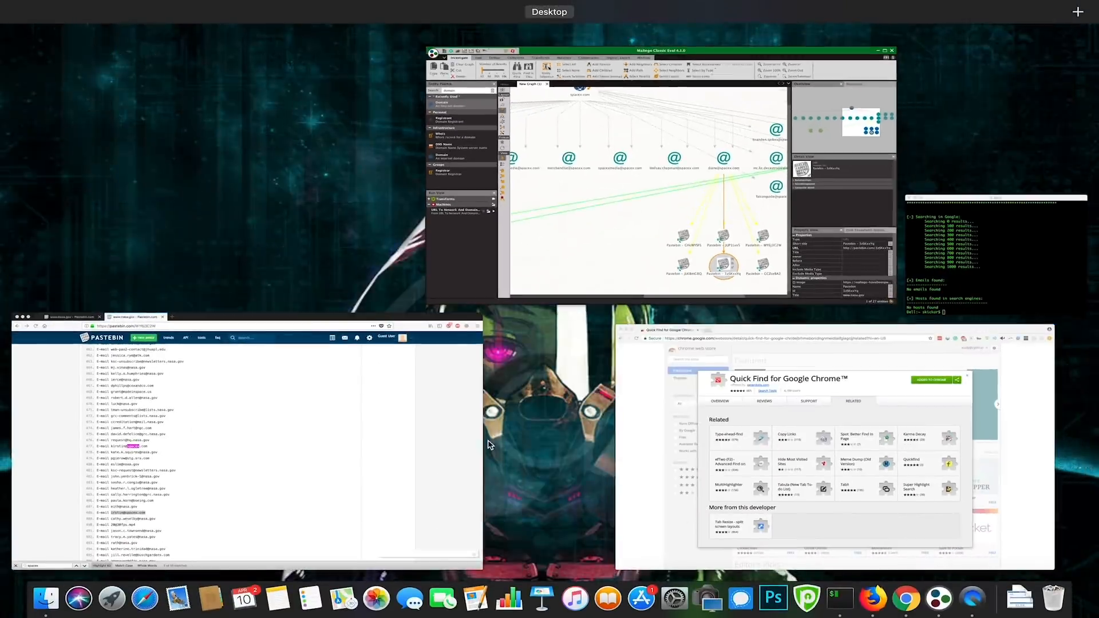
{"action": "left_click", "coordinate": [399, 437]}
{"action": "left_click", "coordinate": [366, 39]}
{"action": "key", "text": "ctrl+v"}
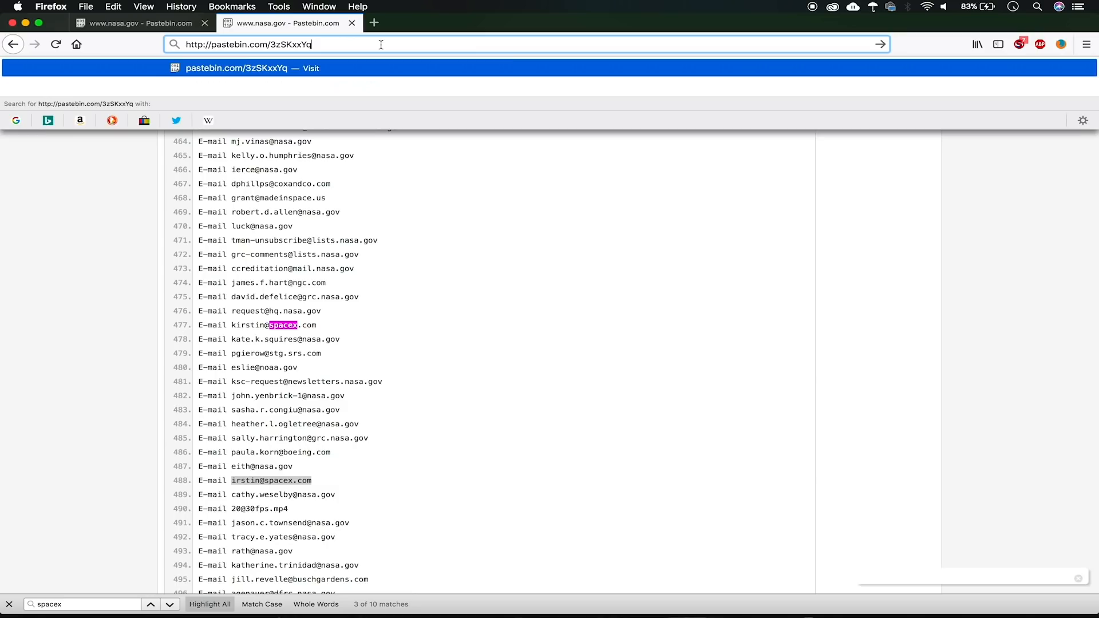
{"action": "key", "text": "Return"}
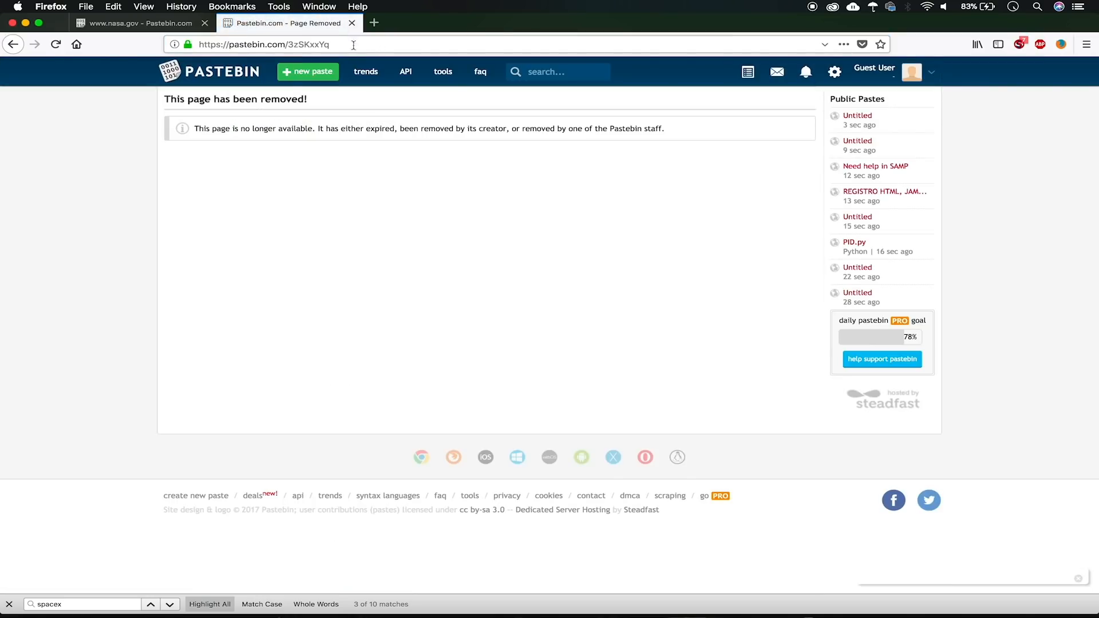
Go back to the Pastebin paste WY6j3C2W and step through the page's matches for spacex to the first one
{"action": "left_click", "coordinate": [12, 44]}
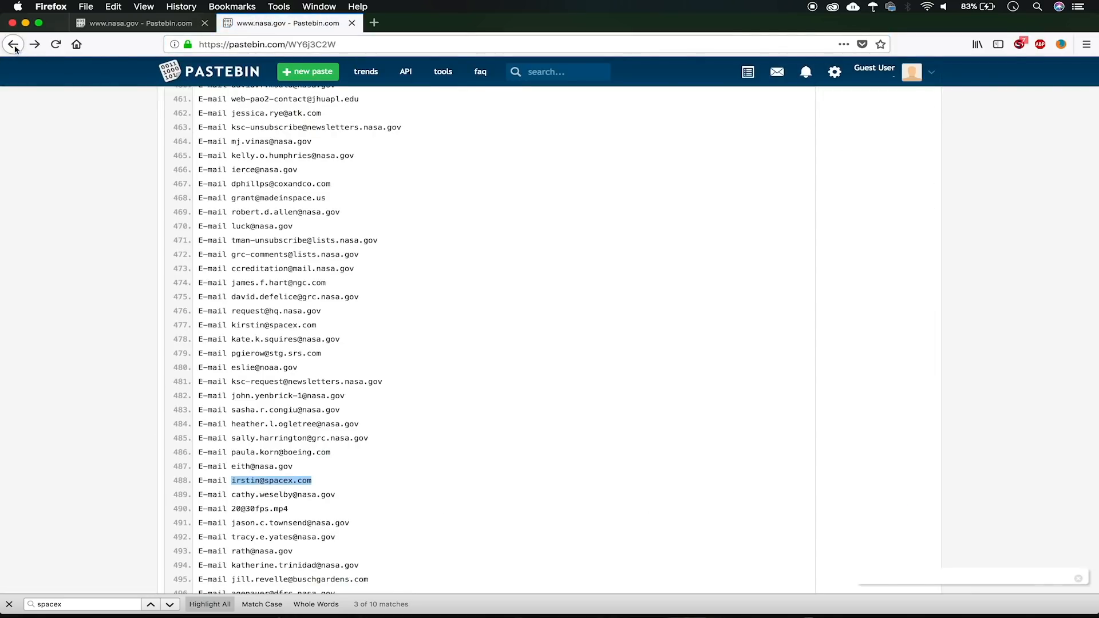
{"action": "scroll", "coordinate": [185, 236], "scroll_direction": "up", "scroll_amount": 15}
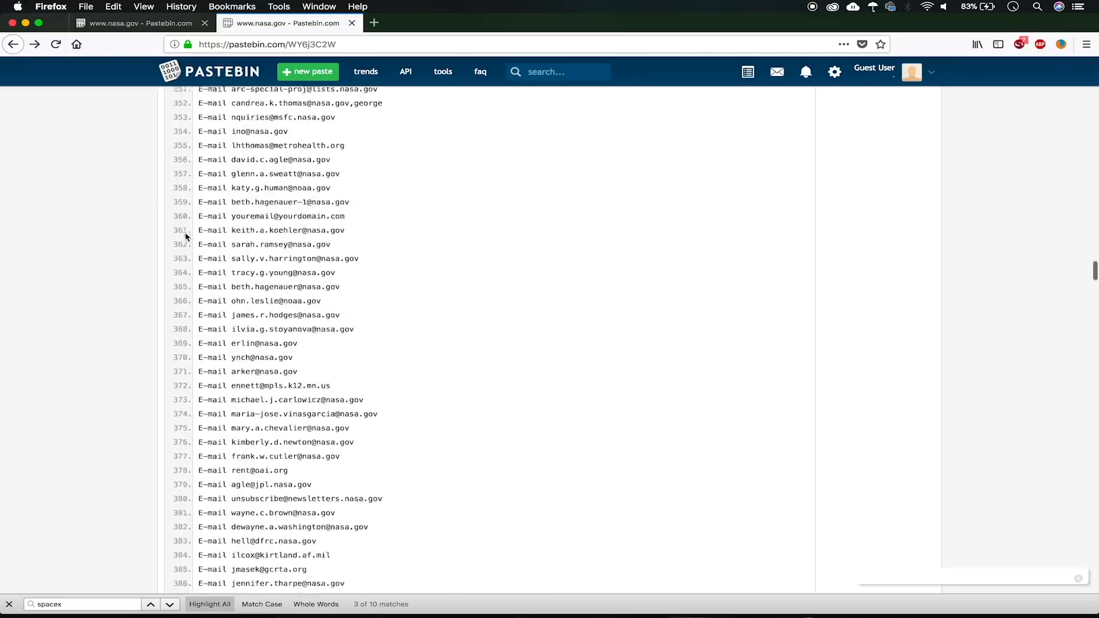
{"action": "scroll", "coordinate": [185, 236], "scroll_direction": "down", "scroll_amount": 14}
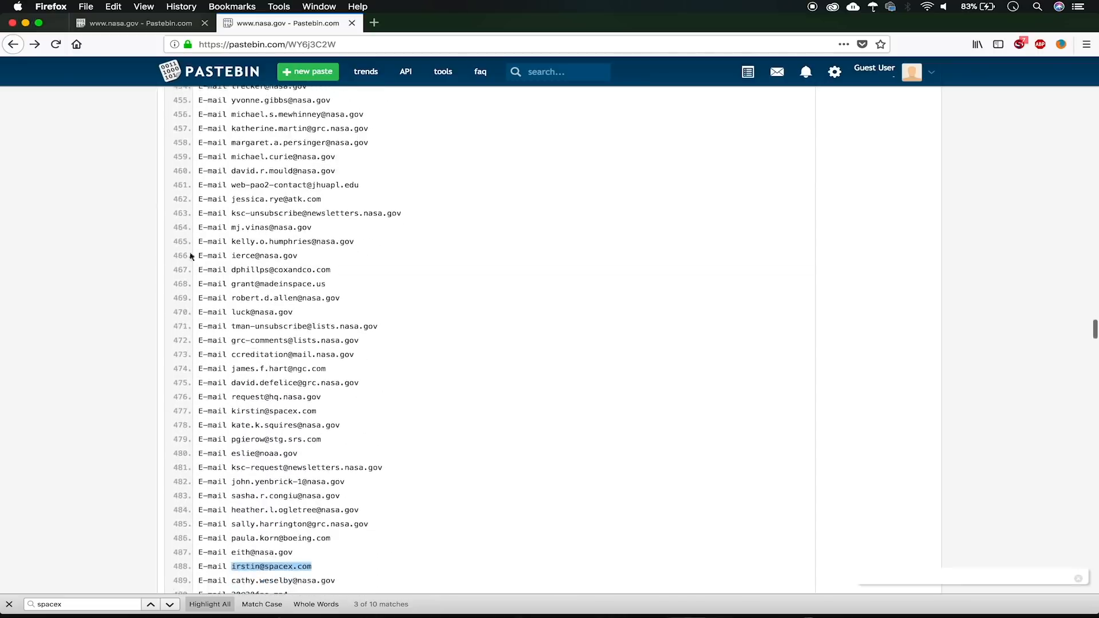
{"action": "left_click", "coordinate": [170, 604]}
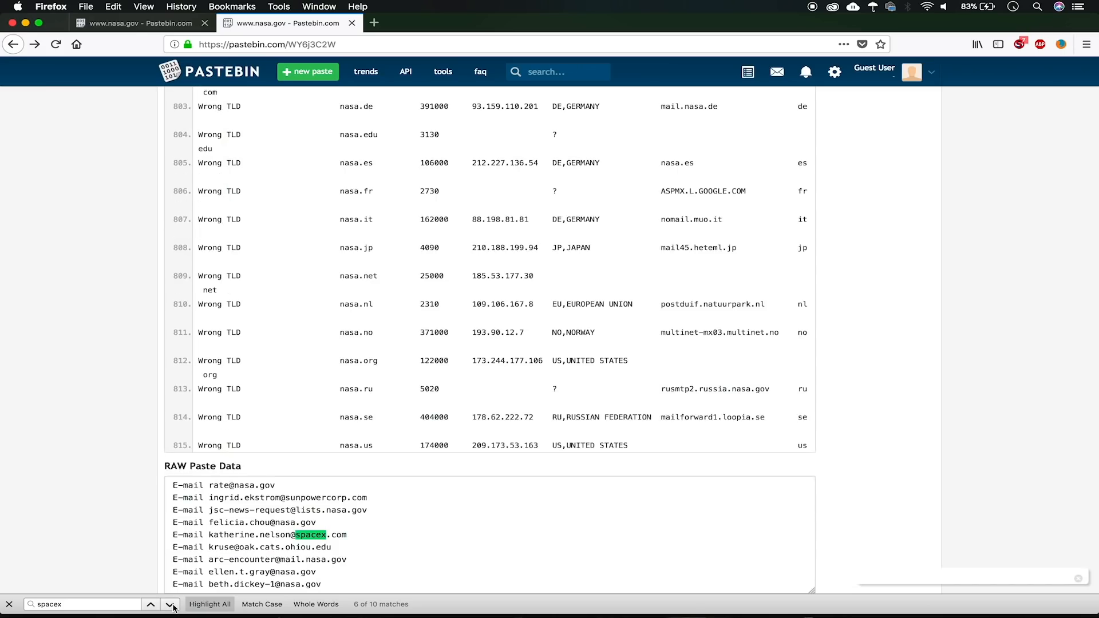
{"action": "left_click", "coordinate": [175, 607]}
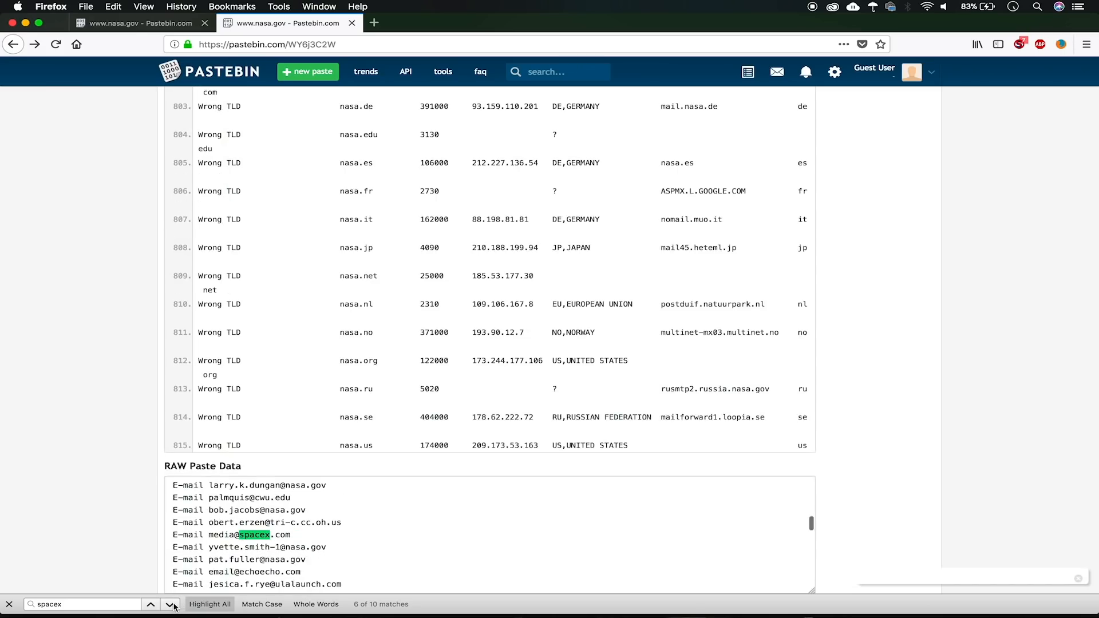
{"action": "left_click", "coordinate": [174, 607]}
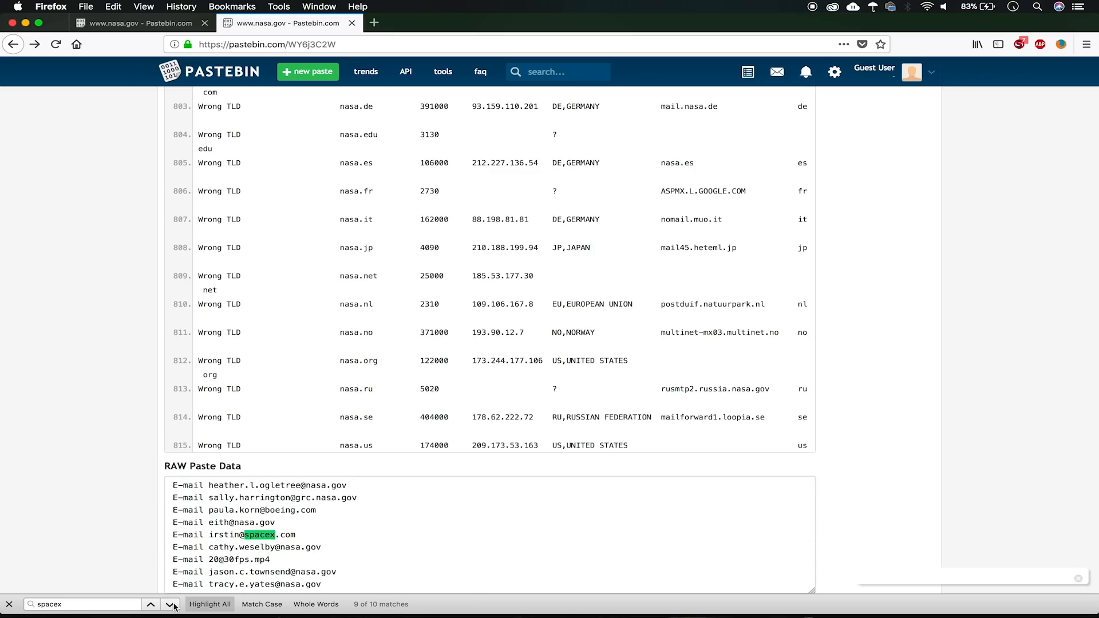
{"action": "left_click", "coordinate": [170, 604]}
{"action": "left_click", "coordinate": [170, 604]}
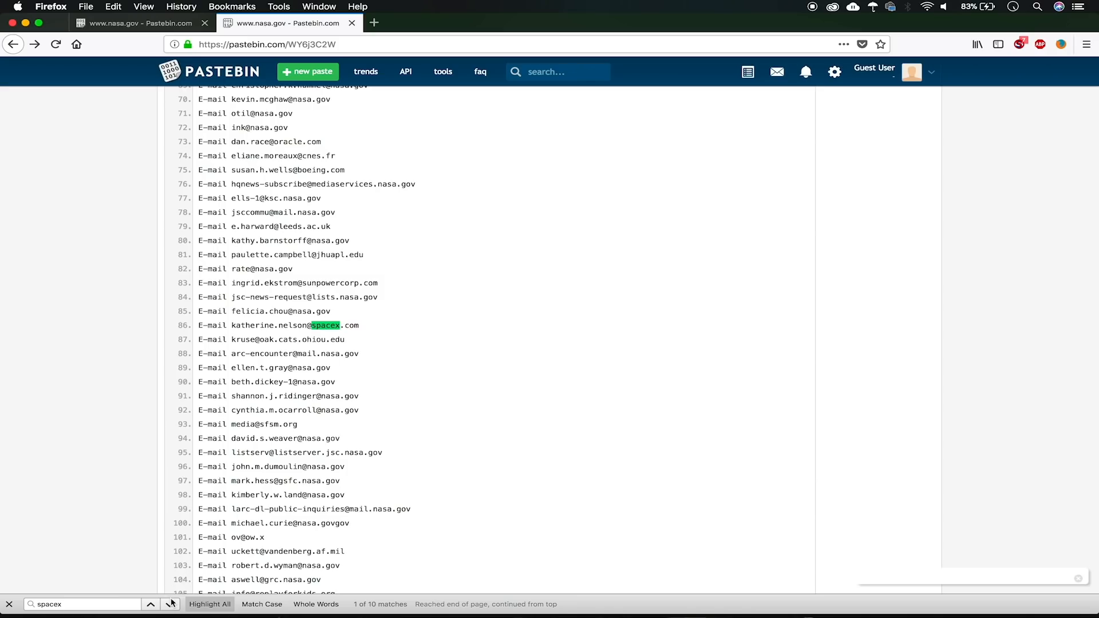
Copy the spacex.com email address on line 86 of the paste and paste it into the Maltego graph as a new entity
{"action": "left_click_drag", "start_coordinate": [361, 328], "coordinate": [232, 325]}
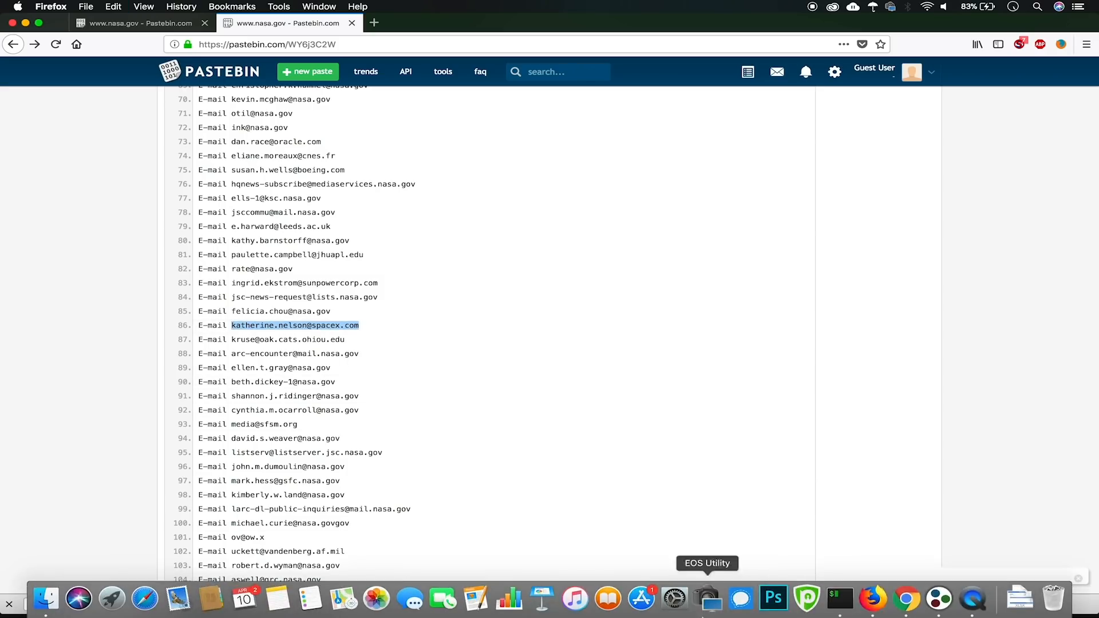
{"action": "left_click", "coordinate": [927, 604]}
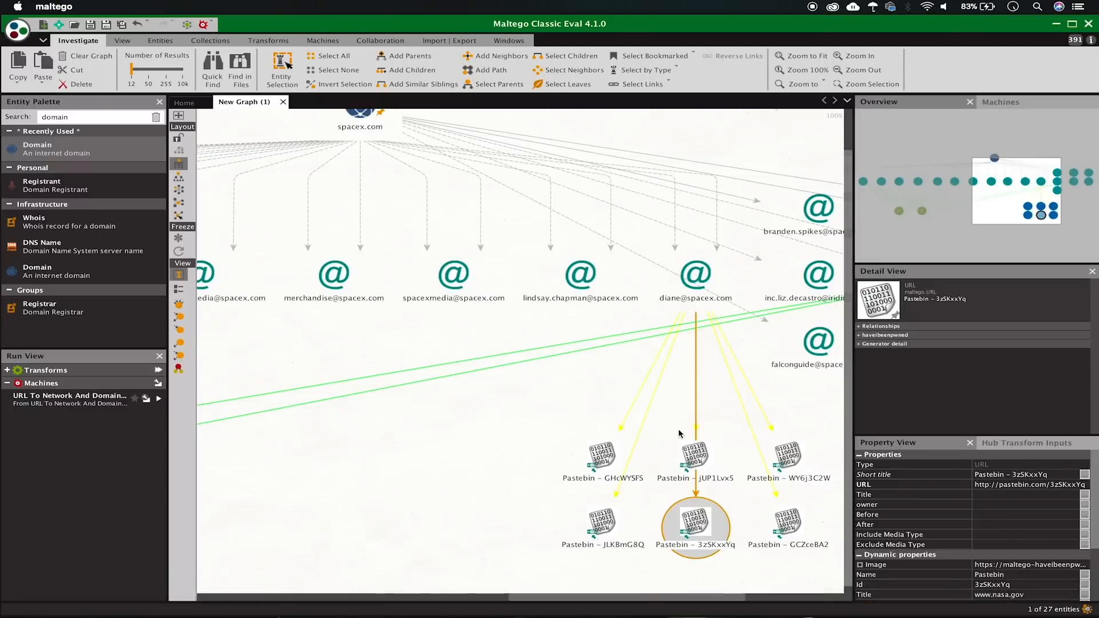
{"action": "key", "text": "super+v"}
{"action": "scroll", "coordinate": [537, 390], "scroll_direction": "down", "scroll_amount": 1}
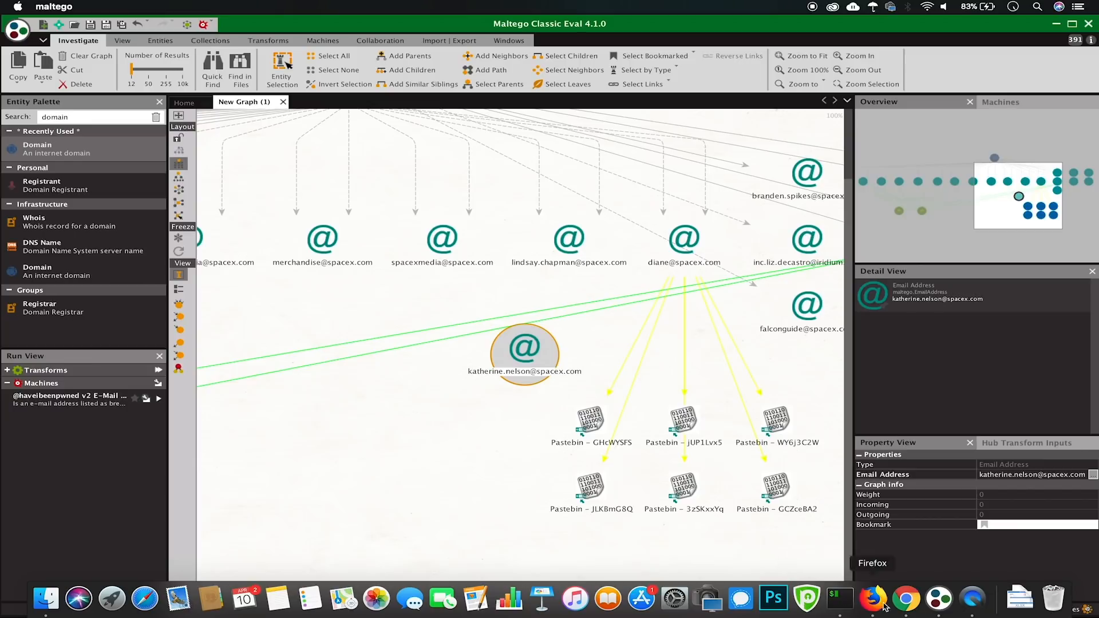
Return to Firefox, find the spacex.com email address on line 488 of the paste, and copy it into an empty area of the Maltego graph
{"action": "left_click", "coordinate": [903, 599]}
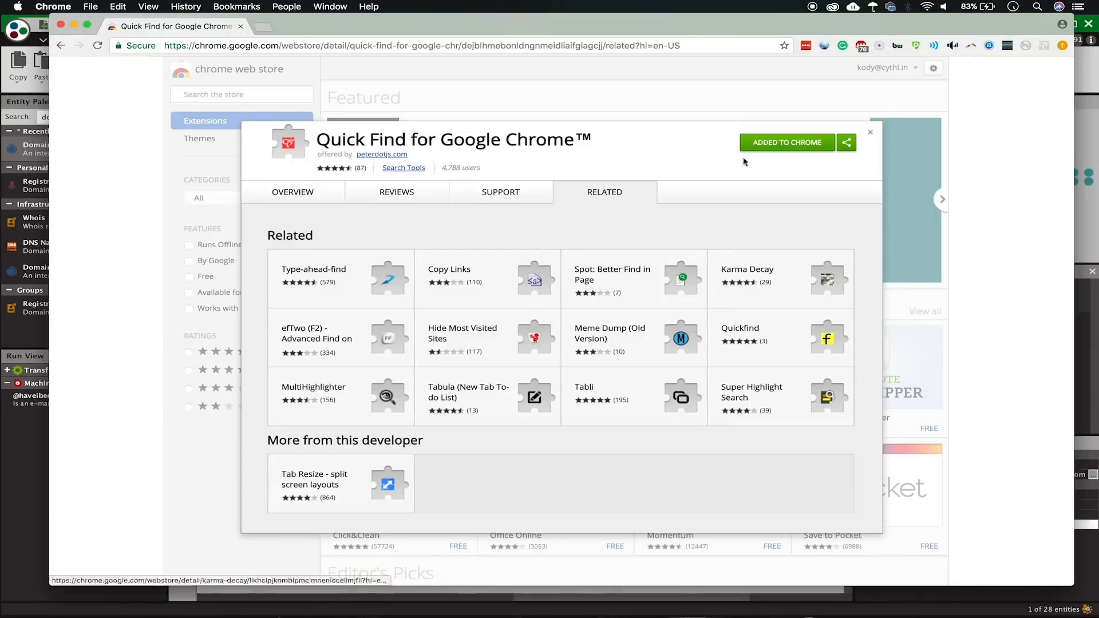
{"action": "left_click", "coordinate": [871, 598]}
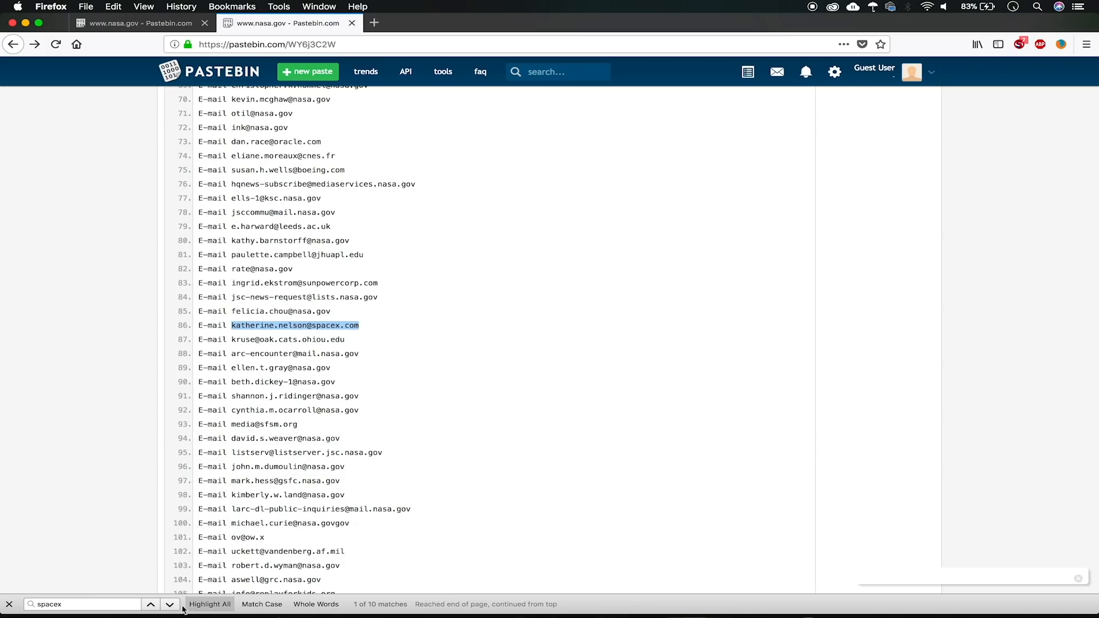
{"action": "left_click", "coordinate": [169, 605]}
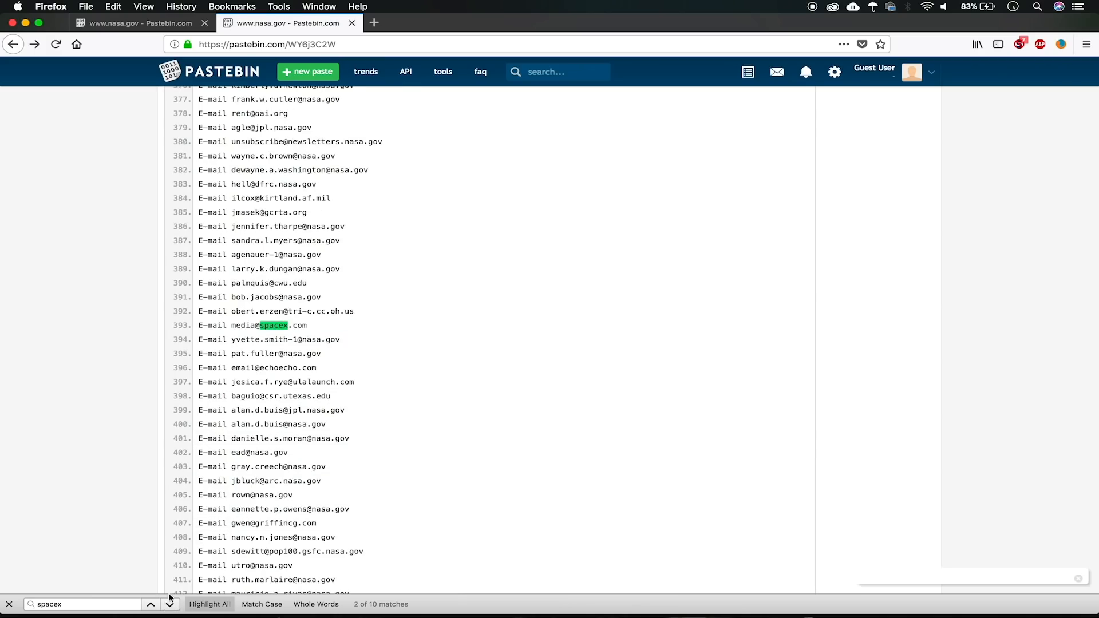
{"action": "left_click", "coordinate": [170, 604]}
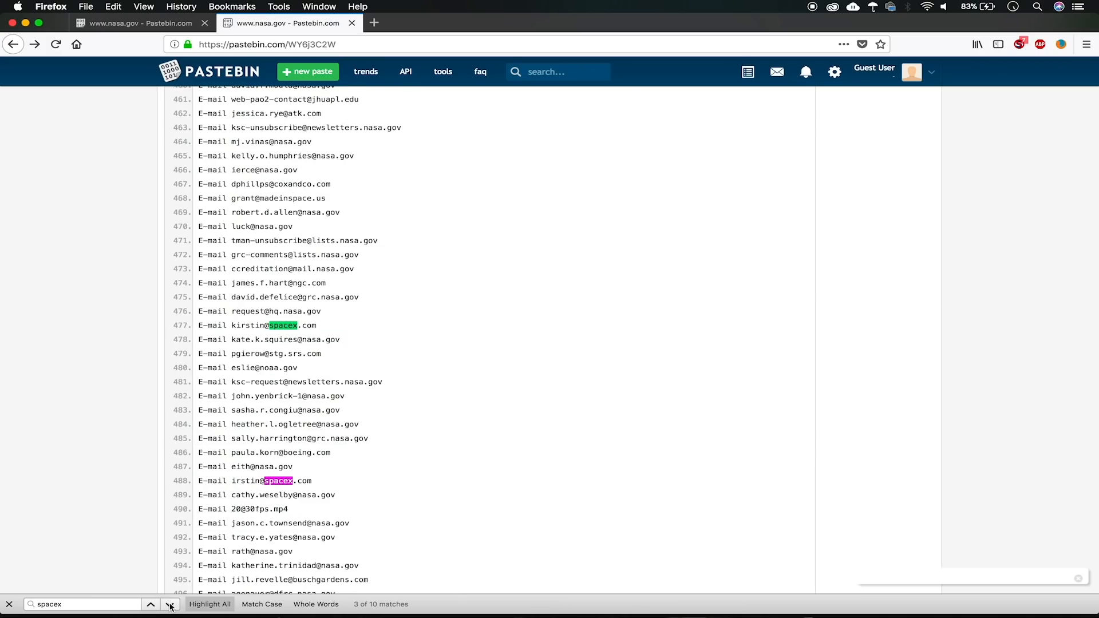
{"action": "left_click_drag", "start_coordinate": [316, 483], "coordinate": [231, 482]}
{"action": "mouse_move", "coordinate": [675, 597]}
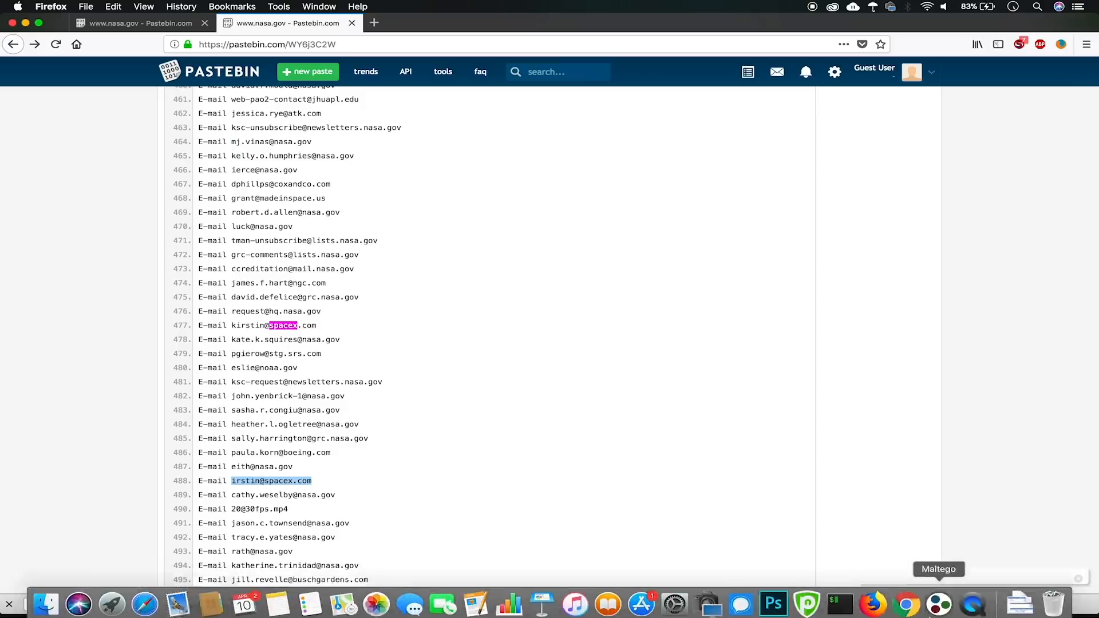
{"action": "left_click", "coordinate": [939, 598]}
{"action": "left_click", "coordinate": [502, 469]}
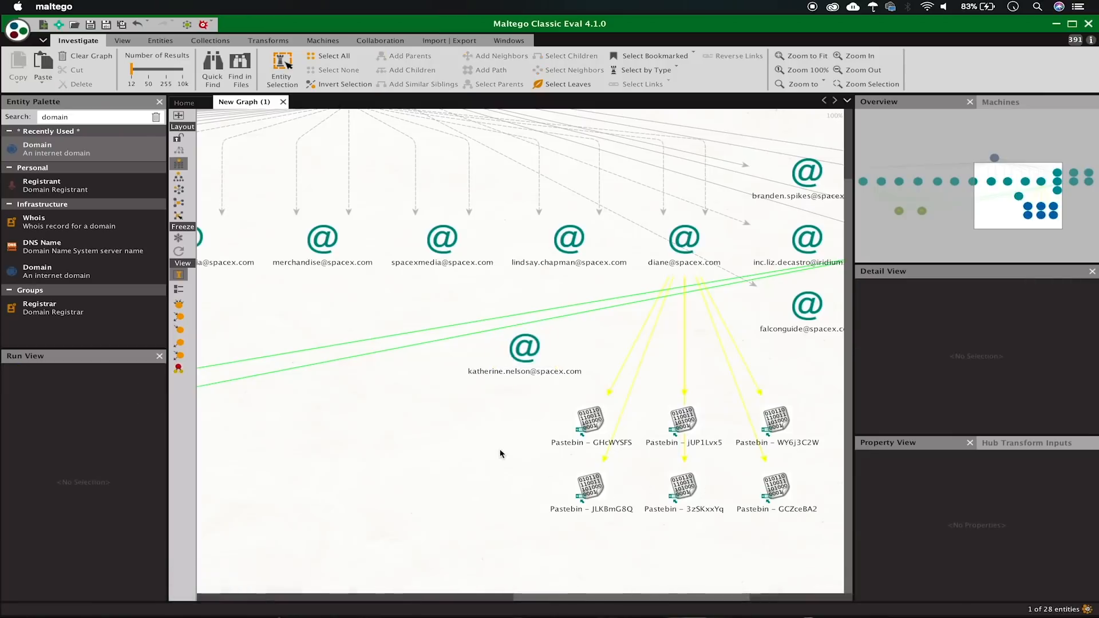
{"action": "key", "text": "super+v"}
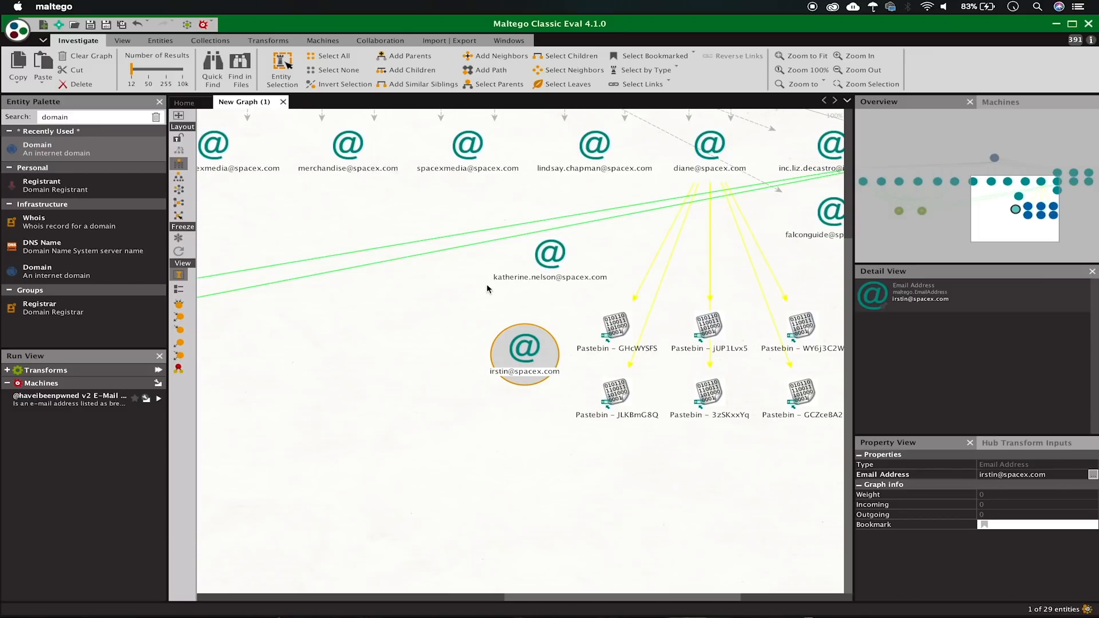
Select all entities in the graph and highlight every email address entry in the list of selected entities
{"action": "scroll", "coordinate": [427, 262], "scroll_direction": "up", "scroll_amount": 3}
{"action": "scroll", "coordinate": [427, 266], "scroll_direction": "down", "scroll_amount": 5}
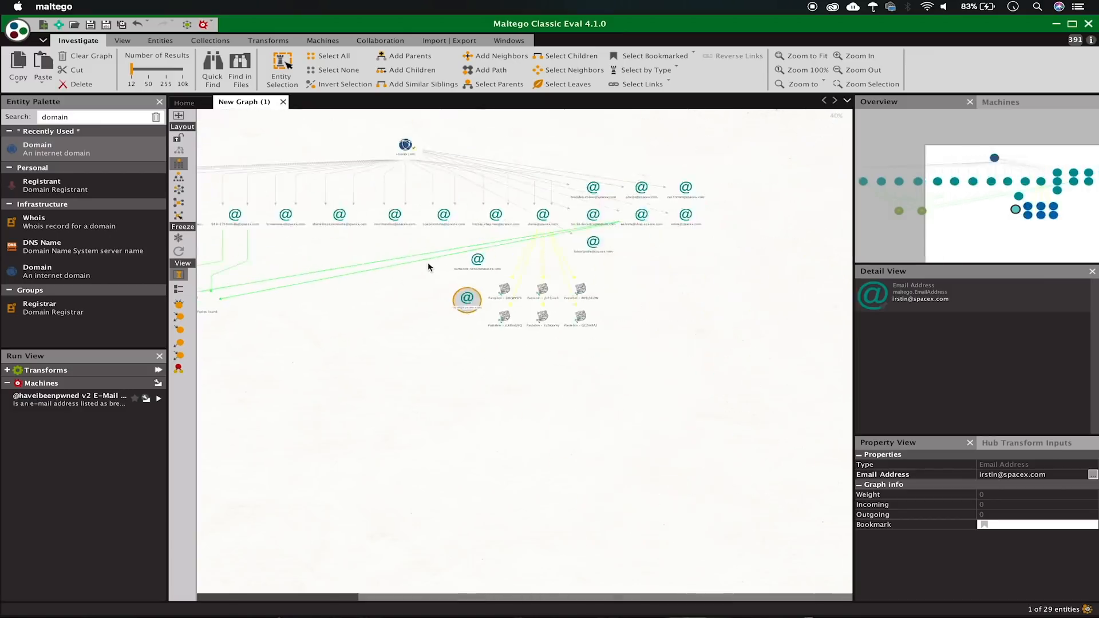
{"action": "left_click_drag", "start_coordinate": [974, 184], "coordinate": [930, 178]}
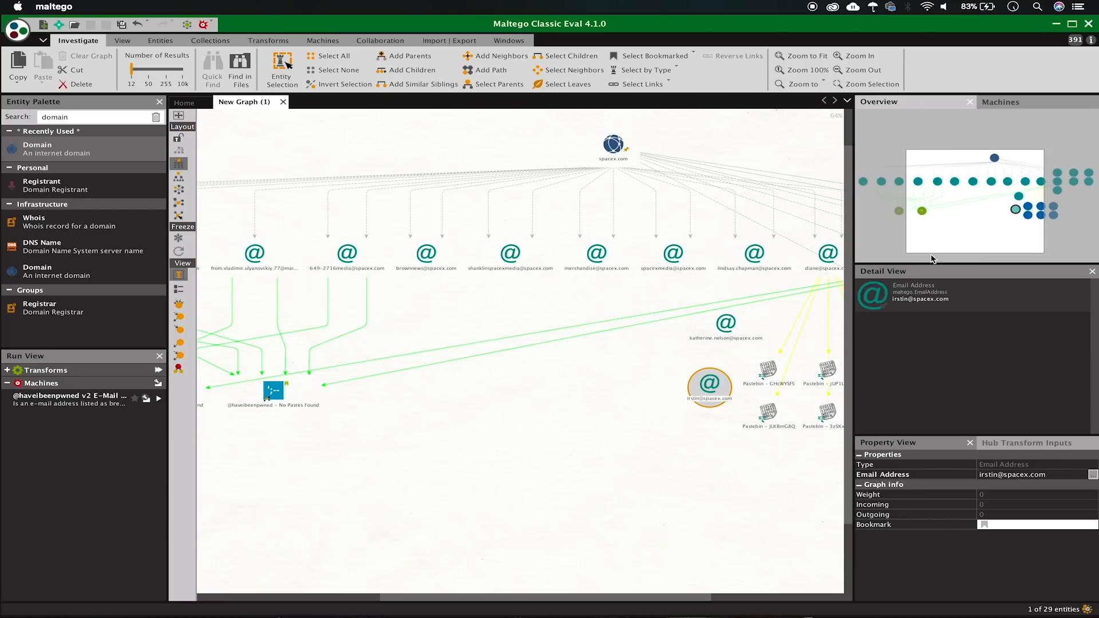
{"action": "left_click", "coordinate": [767, 369]}
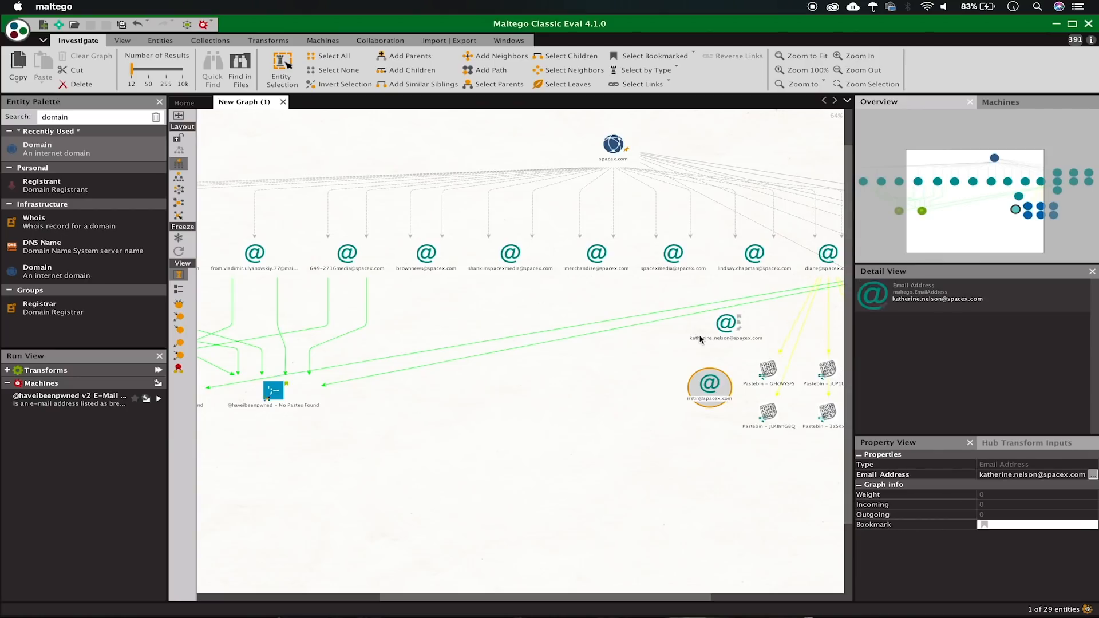
{"action": "key", "text": "super+a"}
{"action": "scroll", "coordinate": [930, 355], "scroll_direction": "up", "scroll_amount": 3}
{"action": "left_click", "coordinate": [930, 353]}
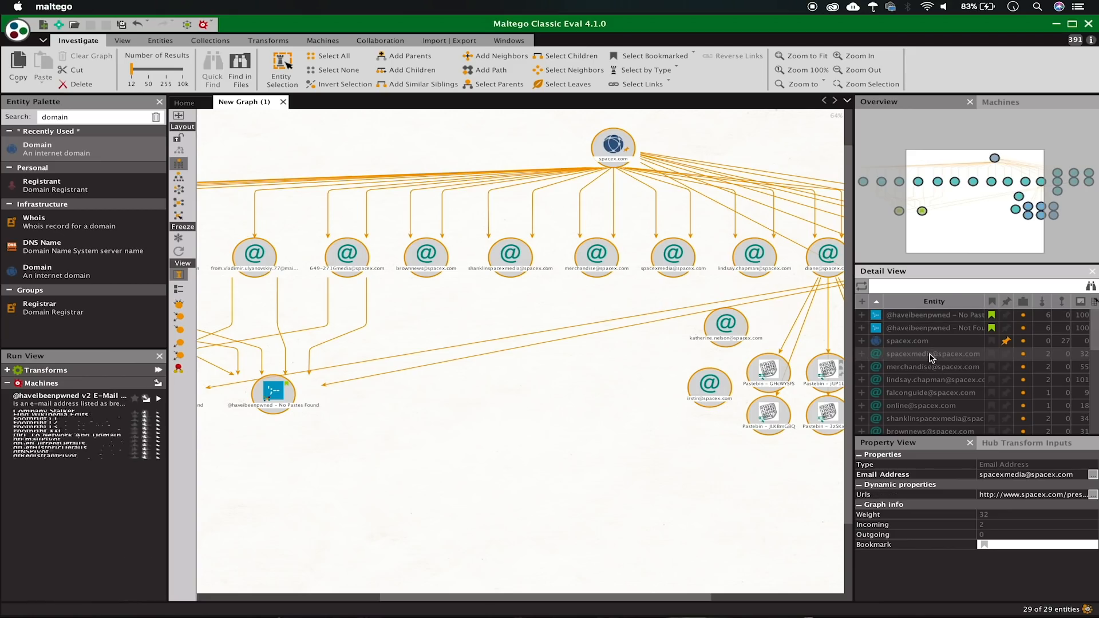
{"action": "scroll", "coordinate": [930, 358], "scroll_direction": "down", "scroll_amount": 3}
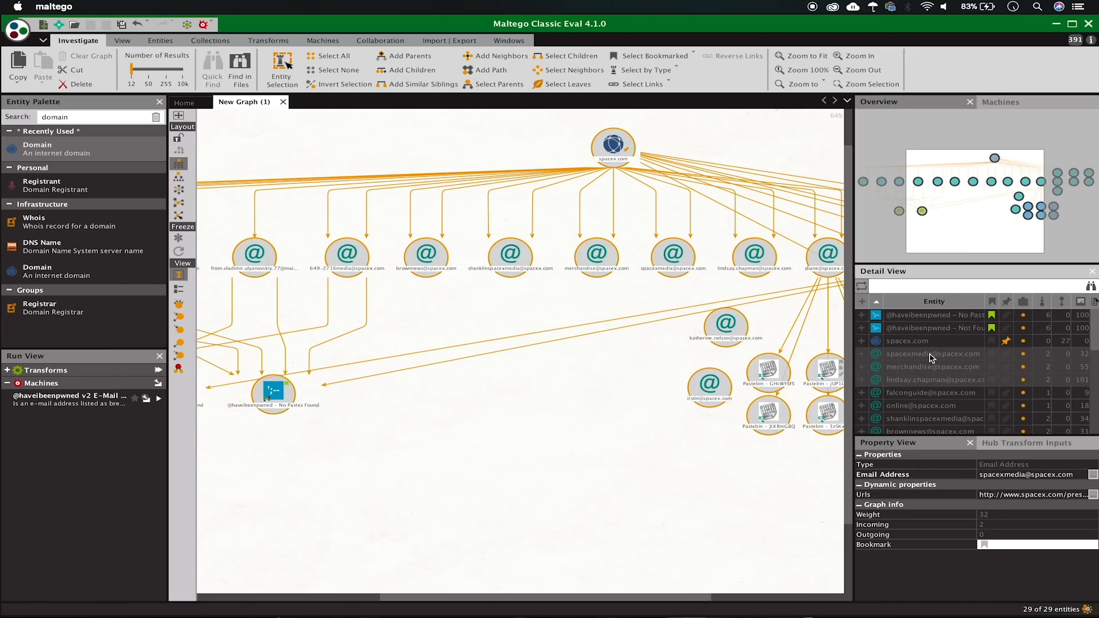
{"action": "scroll", "coordinate": [929, 358], "scroll_direction": "down", "scroll_amount": 5}
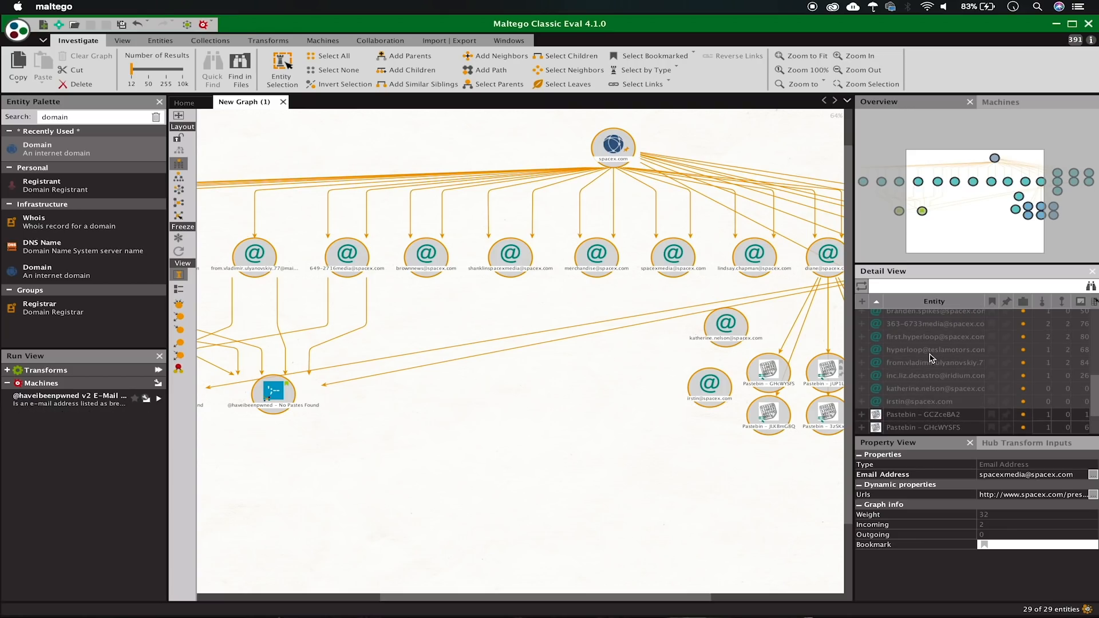
{"action": "right_click", "coordinate": [929, 358]}
{"action": "type", "text": "paste"}
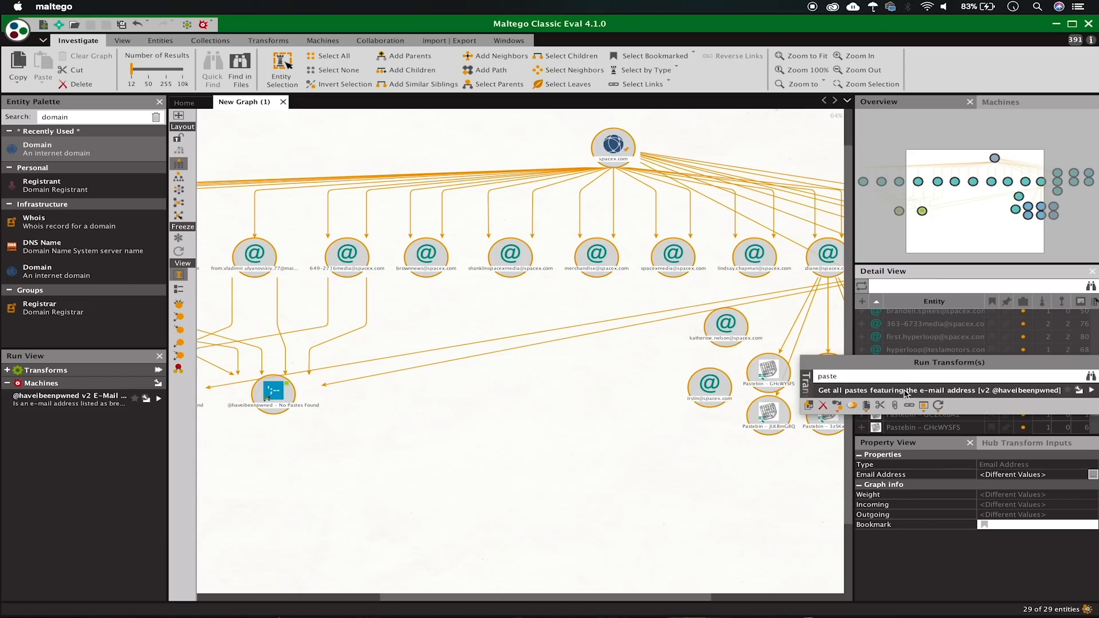
{"action": "left_click", "coordinate": [896, 376]}
{"action": "key", "text": "BackSpace"}
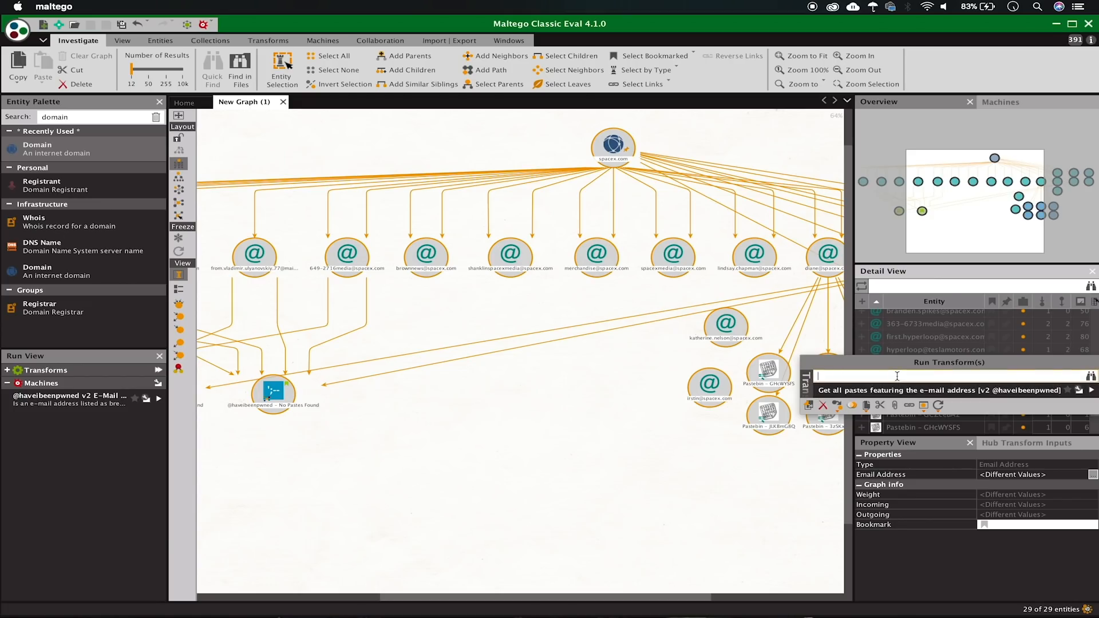
{"action": "type", "text": "bre"}
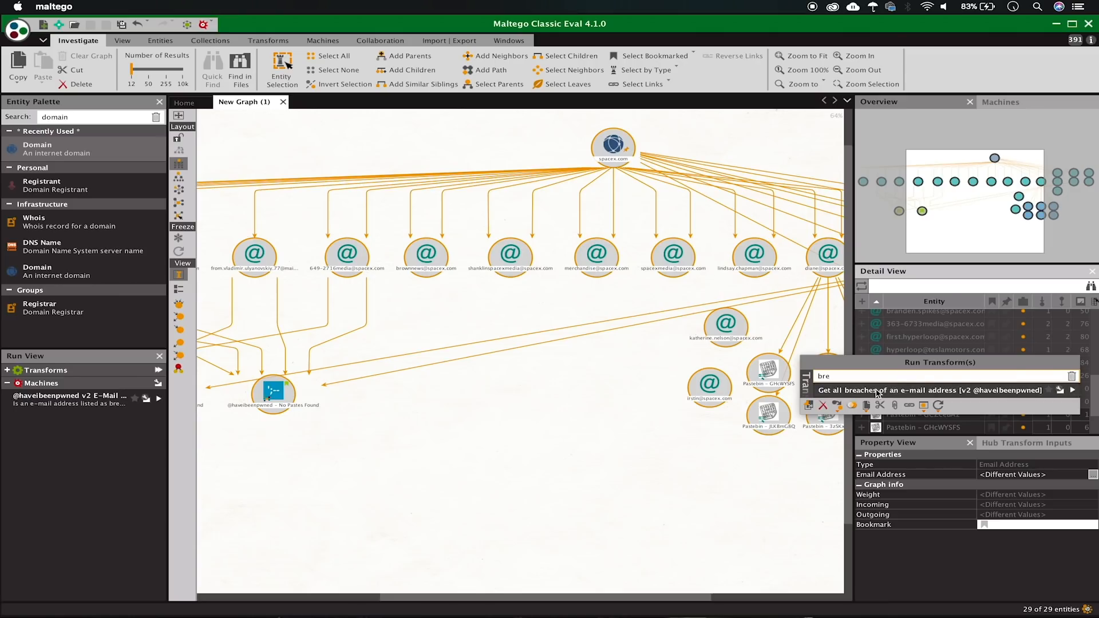
{"action": "left_click", "coordinate": [889, 392]}
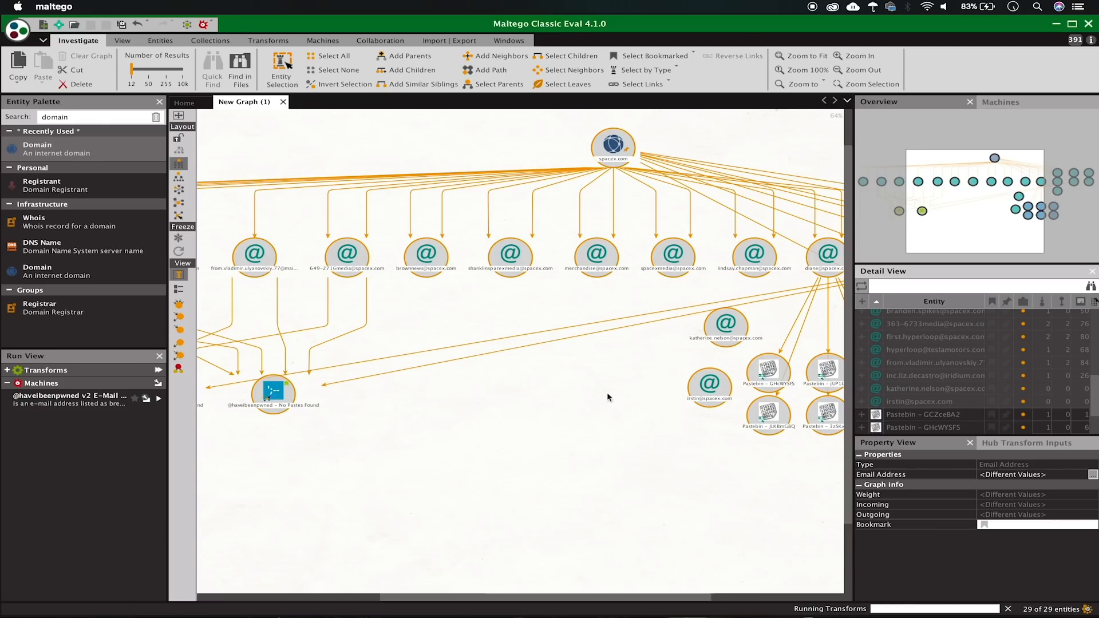
Try a radial arrangement of the graph and settle on the top-down tree layout with the email addresses in one row
{"action": "scroll", "coordinate": [623, 390], "scroll_direction": "down", "scroll_amount": 5}
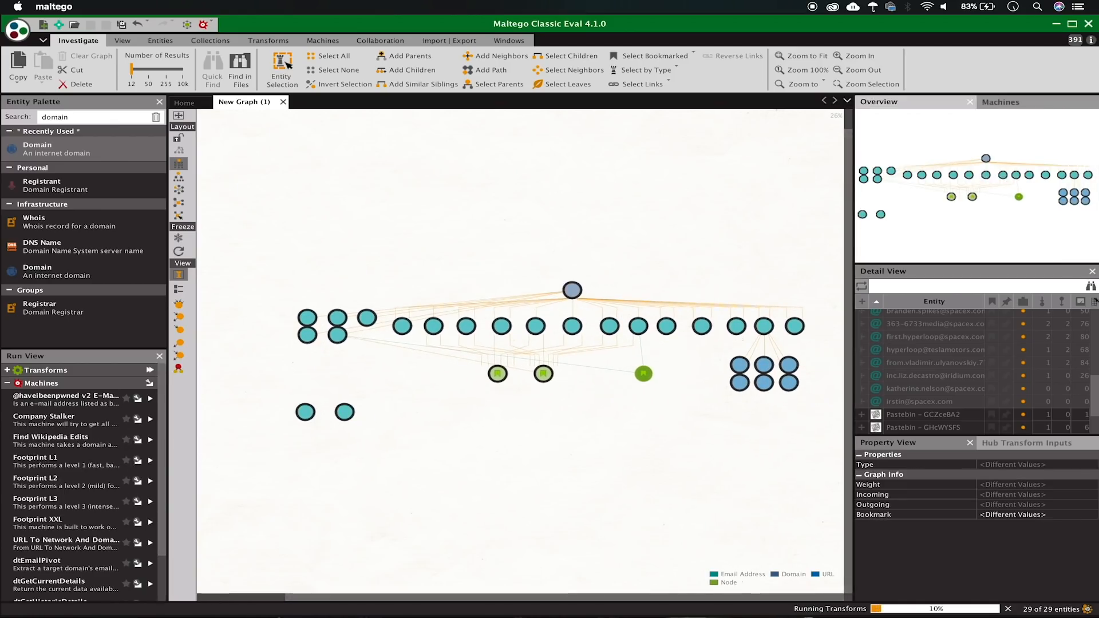
{"action": "left_click", "coordinate": [179, 182]}
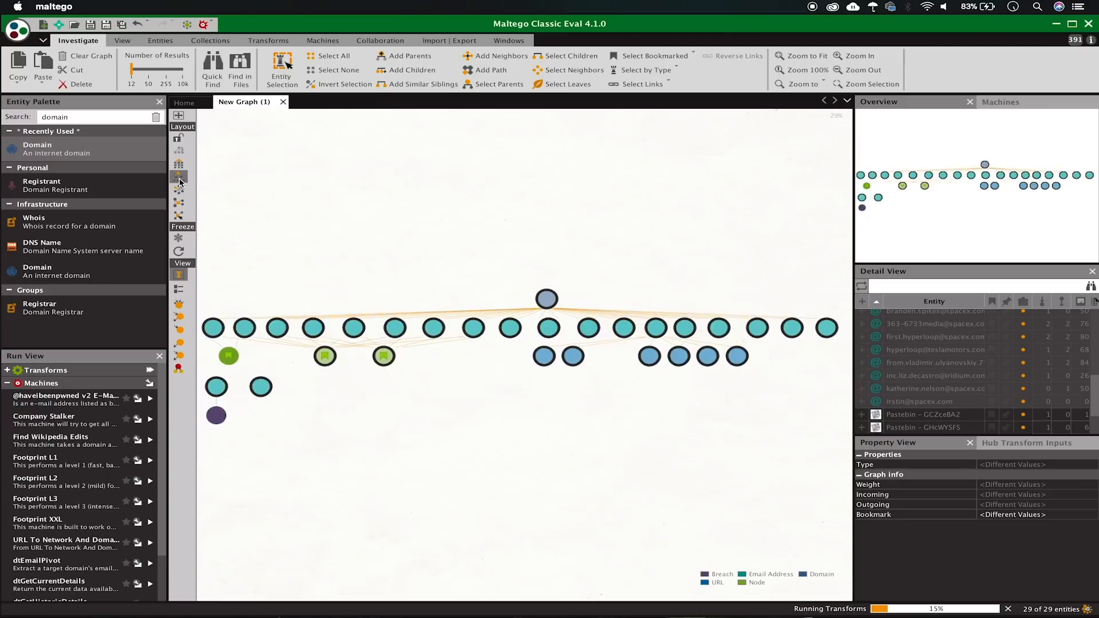
{"action": "left_click", "coordinate": [179, 191]}
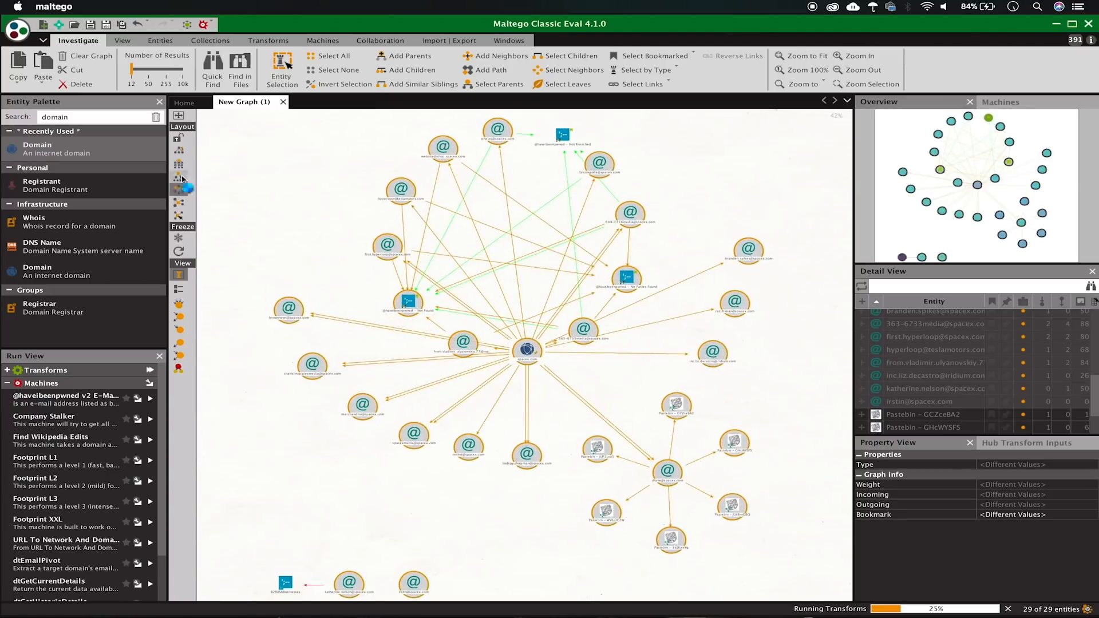
{"action": "left_click", "coordinate": [179, 178]}
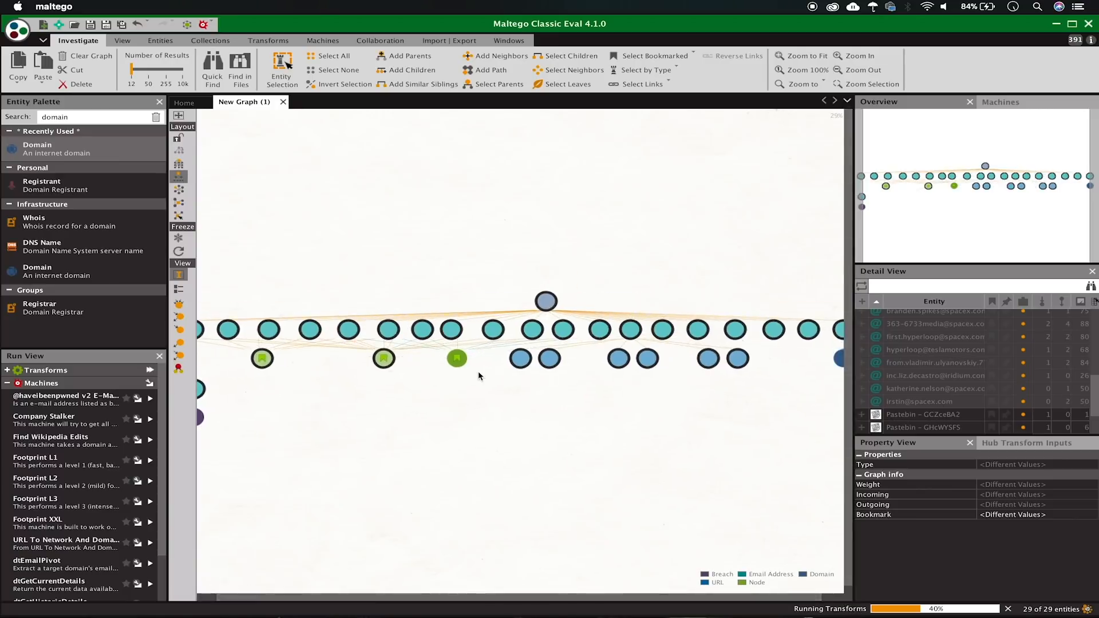
Dismiss the transform error and examine which email addresses at both ends of the graph are linked to breach entities
{"action": "scroll", "coordinate": [478, 371], "scroll_direction": "up", "scroll_amount": 5}
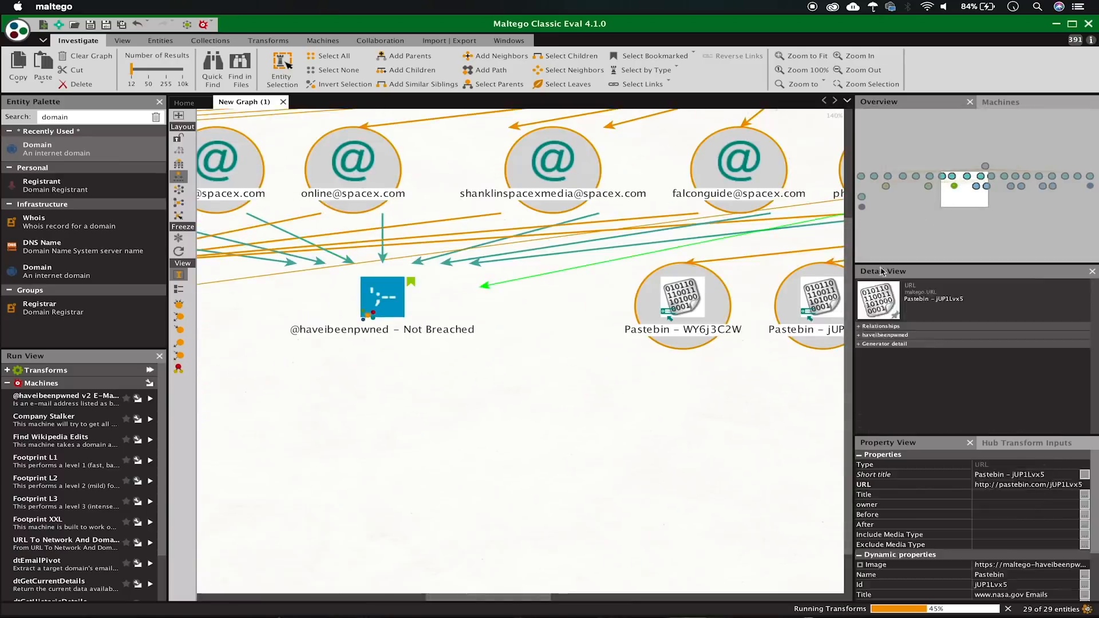
{"action": "left_click_drag", "start_coordinate": [968, 193], "coordinate": [880, 202]}
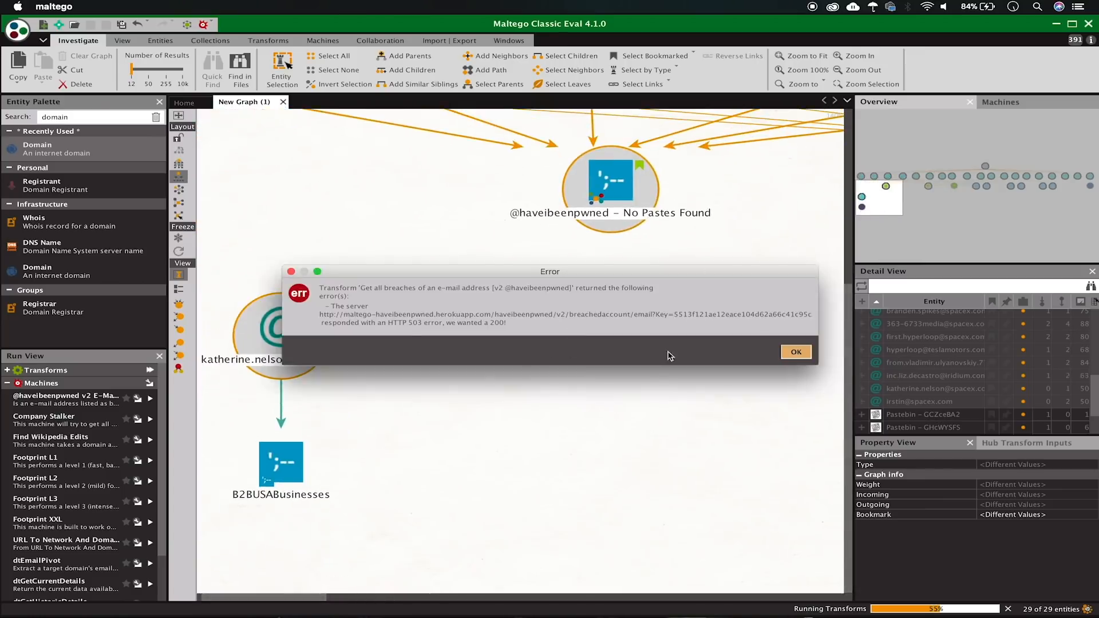
{"action": "left_click", "coordinate": [796, 352]}
{"action": "left_click", "coordinate": [795, 352]}
{"action": "left_click", "coordinate": [264, 485]}
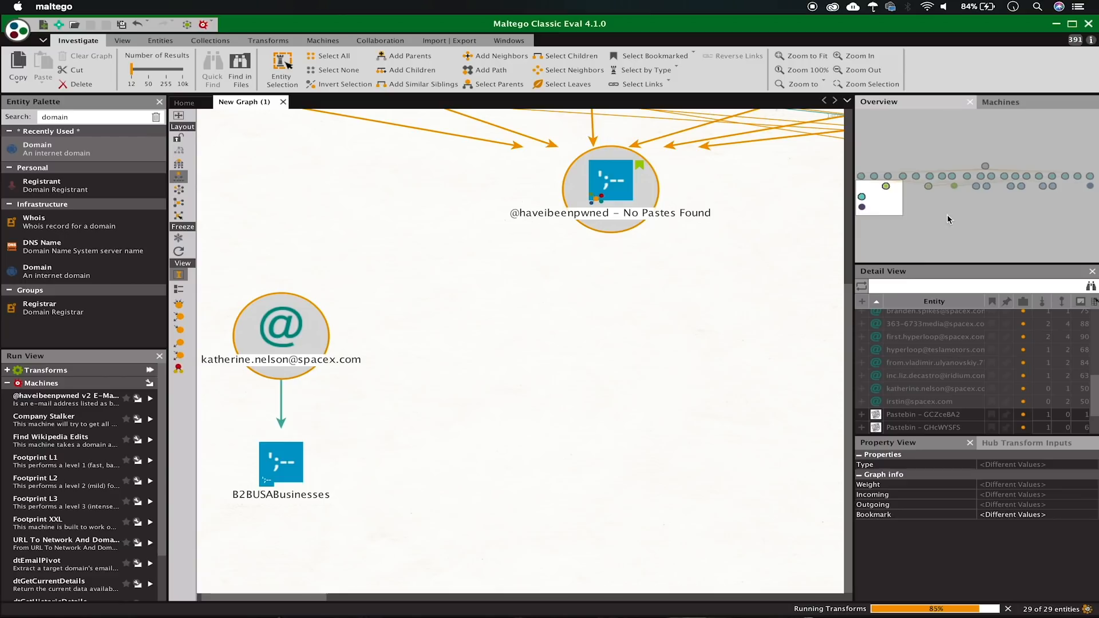
{"action": "left_click_drag", "start_coordinate": [936, 187], "coordinate": [1082, 197]}
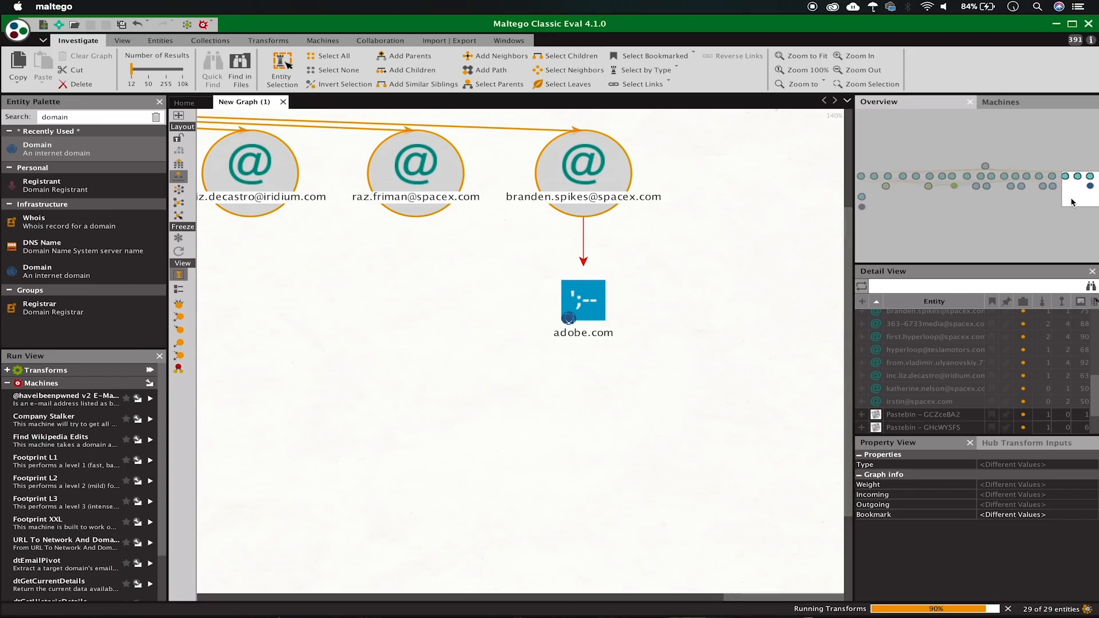
{"action": "left_click", "coordinate": [601, 302]}
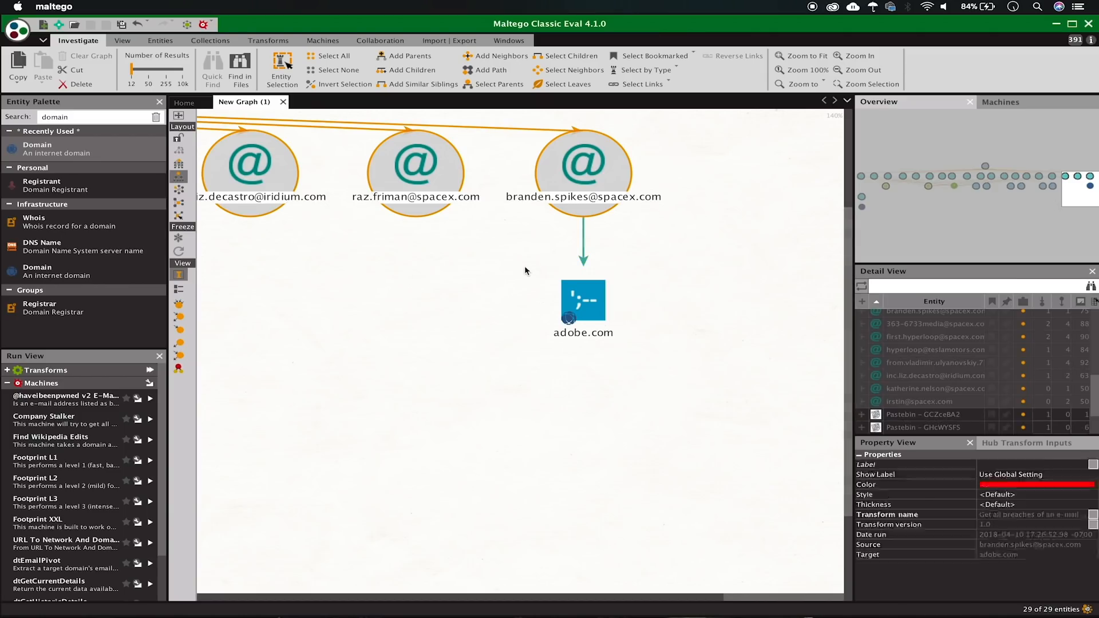
{"action": "scroll", "coordinate": [524, 265], "scroll_direction": "down", "scroll_amount": 4}
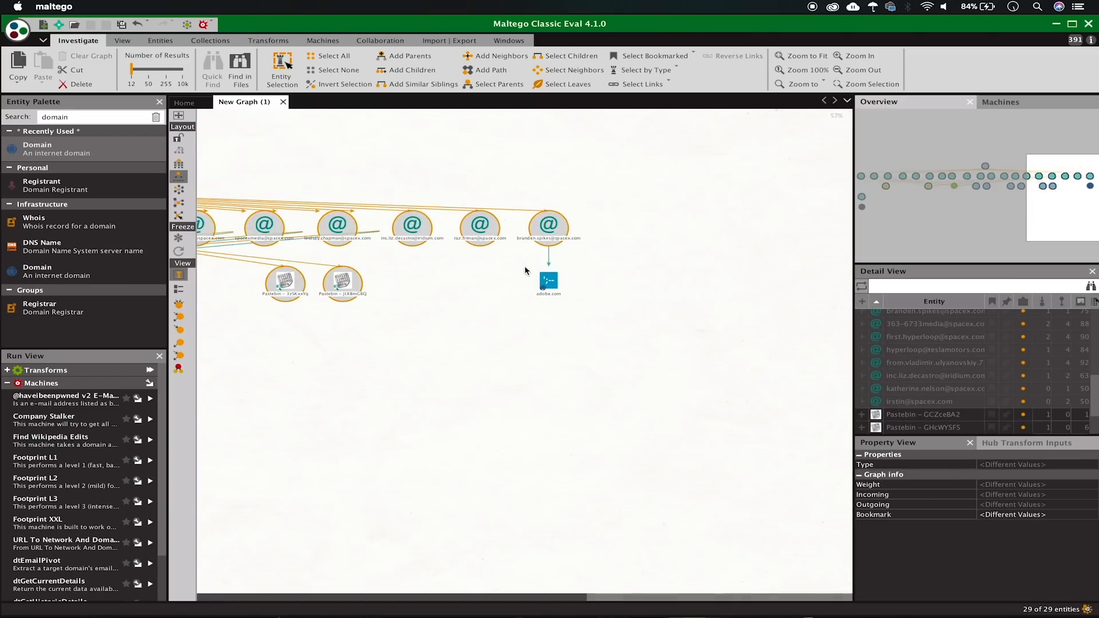
Rerun the haveibeenpwned transform for all breaches of an e-mail address on the email addresses highlighted in the entity list
{"action": "left_click_drag", "start_coordinate": [1056, 190], "coordinate": [939, 189]}
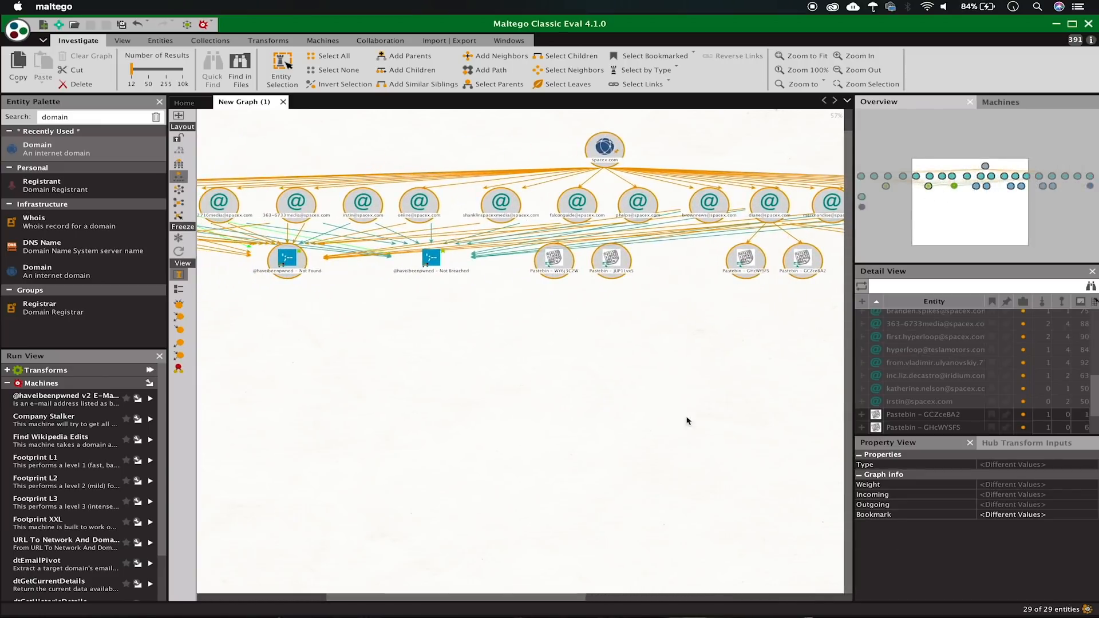
{"action": "left_click", "coordinate": [919, 374]}
{"action": "left_click", "coordinate": [920, 388]}
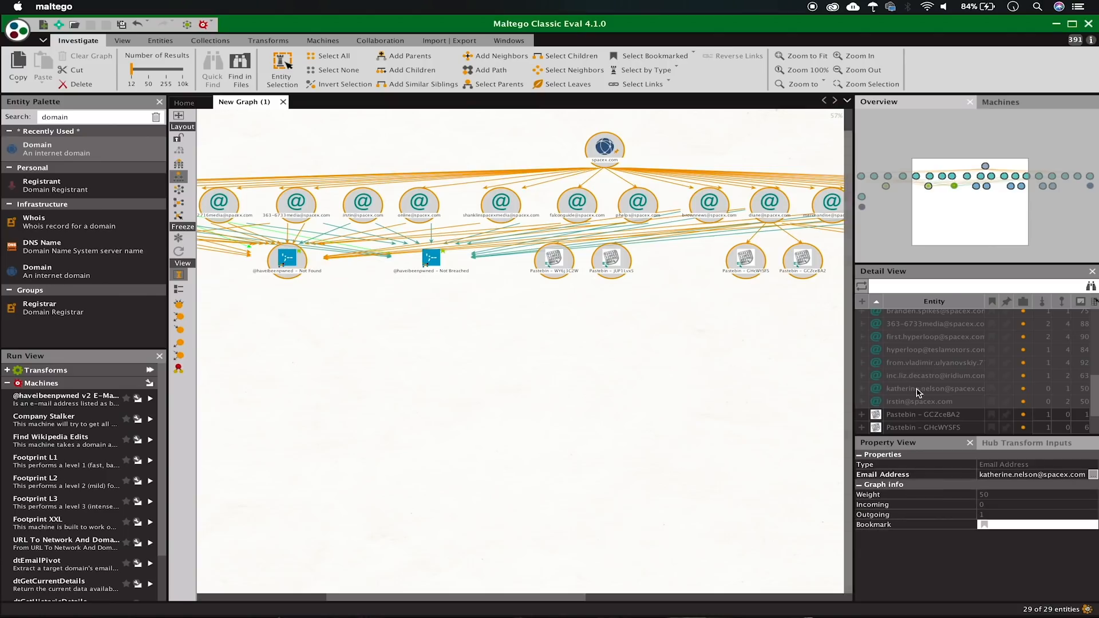
{"action": "right_click", "coordinate": [920, 390]}
{"action": "type", "text": "bre"}
{"action": "left_click", "coordinate": [918, 425]}
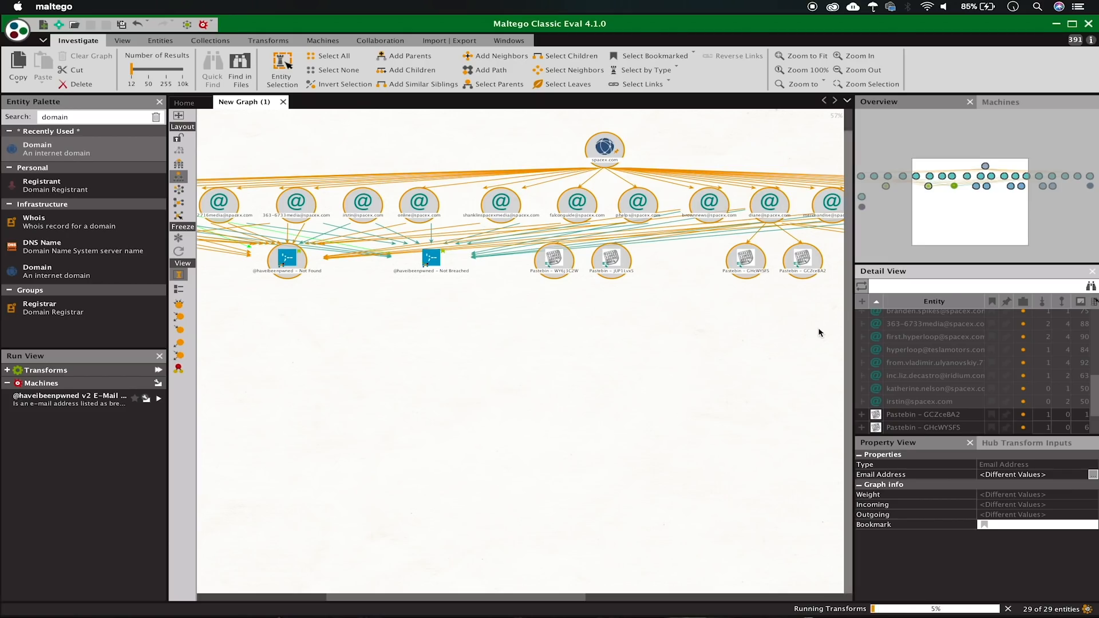
{"action": "left_click_drag", "start_coordinate": [960, 208], "coordinate": [885, 206]}
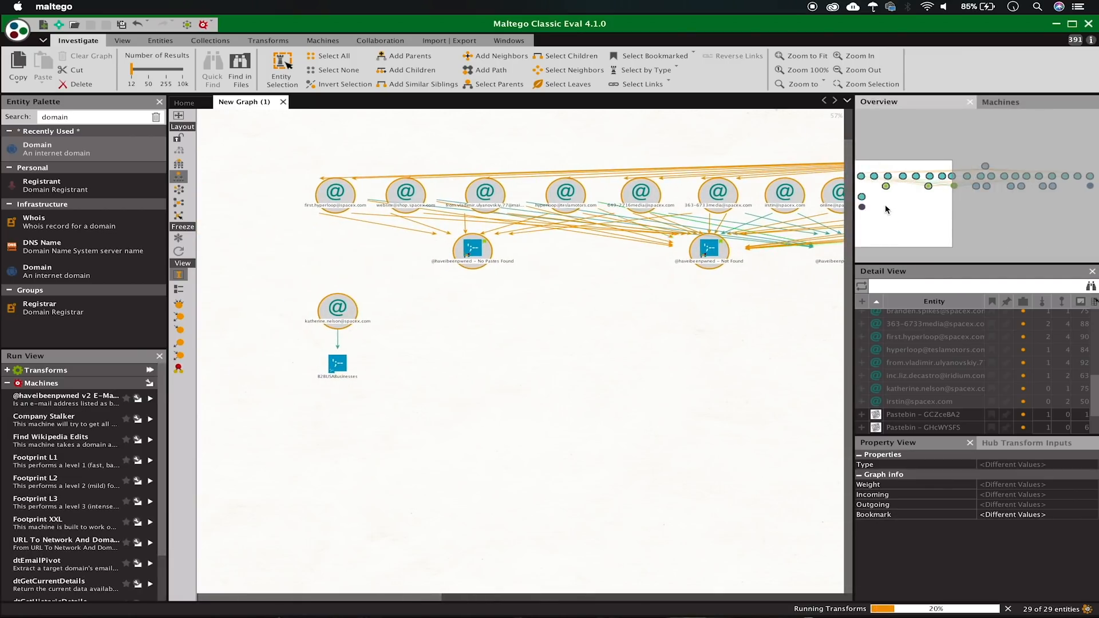
{"action": "left_click_drag", "start_coordinate": [885, 204], "coordinate": [1054, 211]}
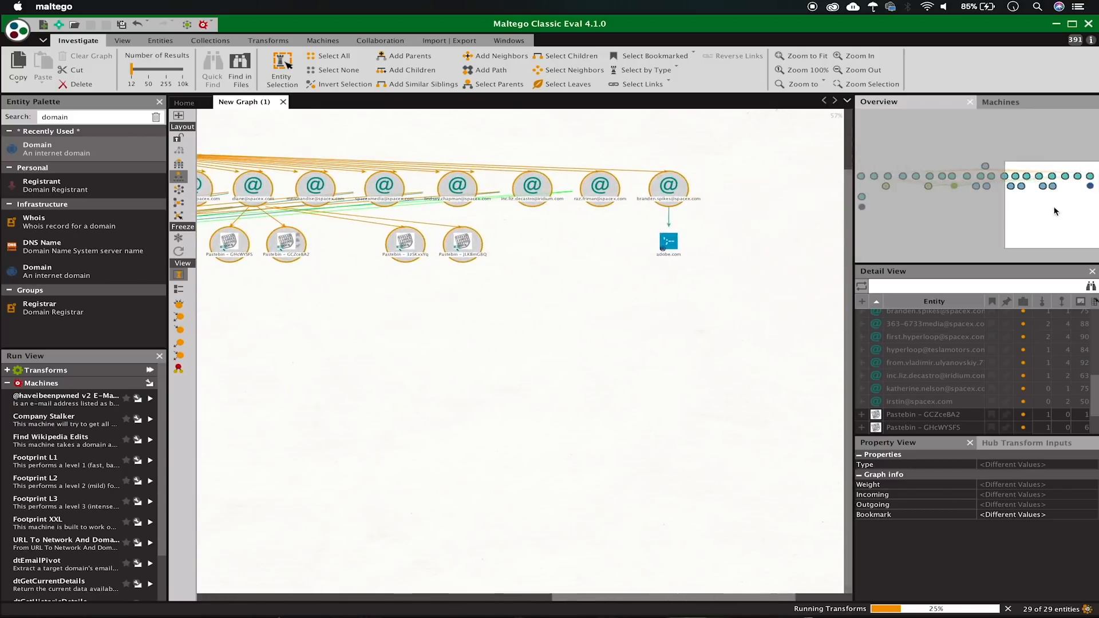
{"action": "left_click", "coordinate": [699, 270]}
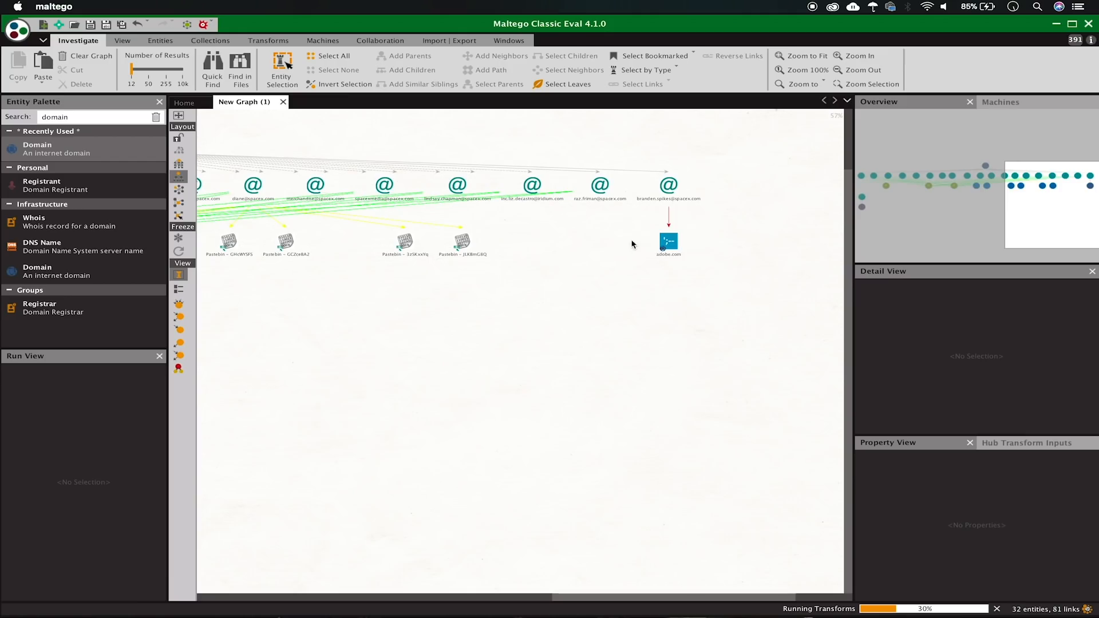
{"action": "left_click", "coordinate": [670, 243]}
{"action": "right_click", "coordinate": [673, 244]}
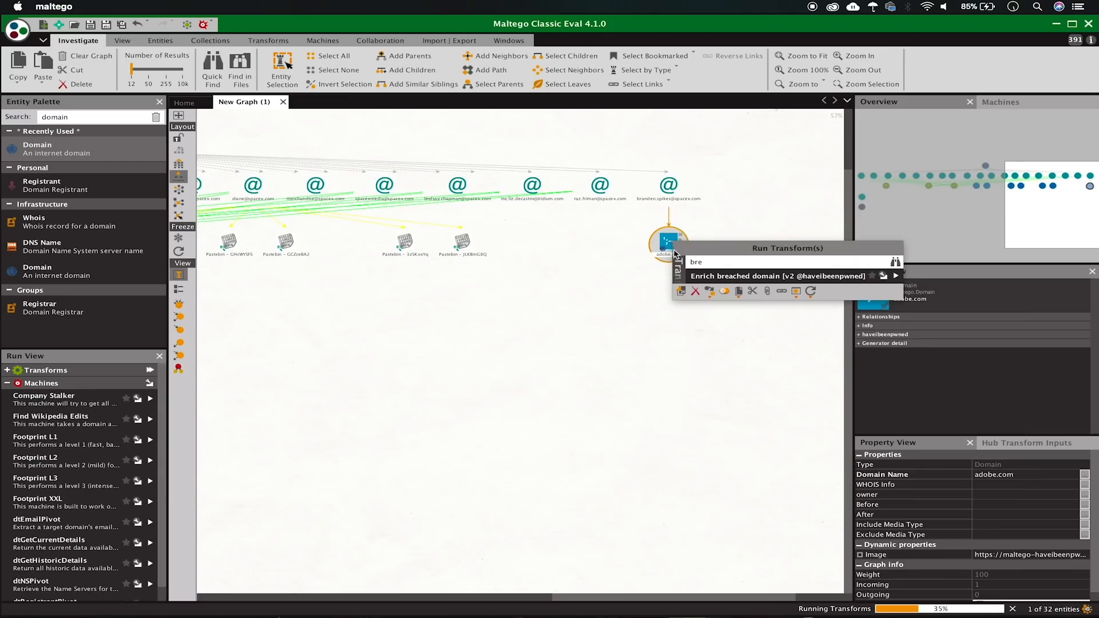
{"action": "type", "text": "bre"}
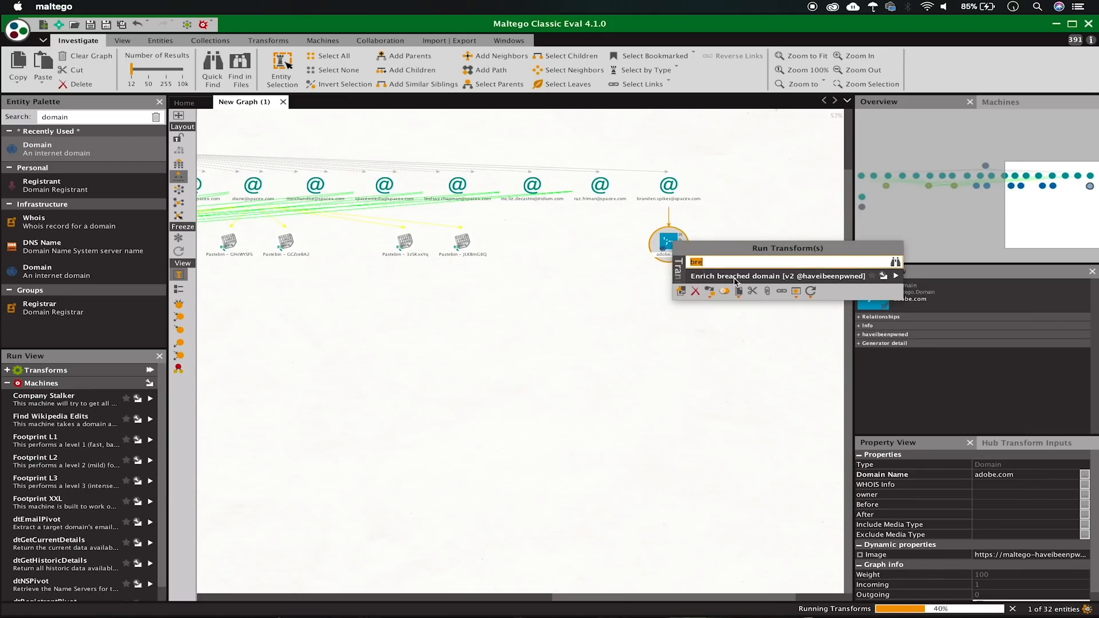
{"action": "left_click", "coordinate": [739, 279]}
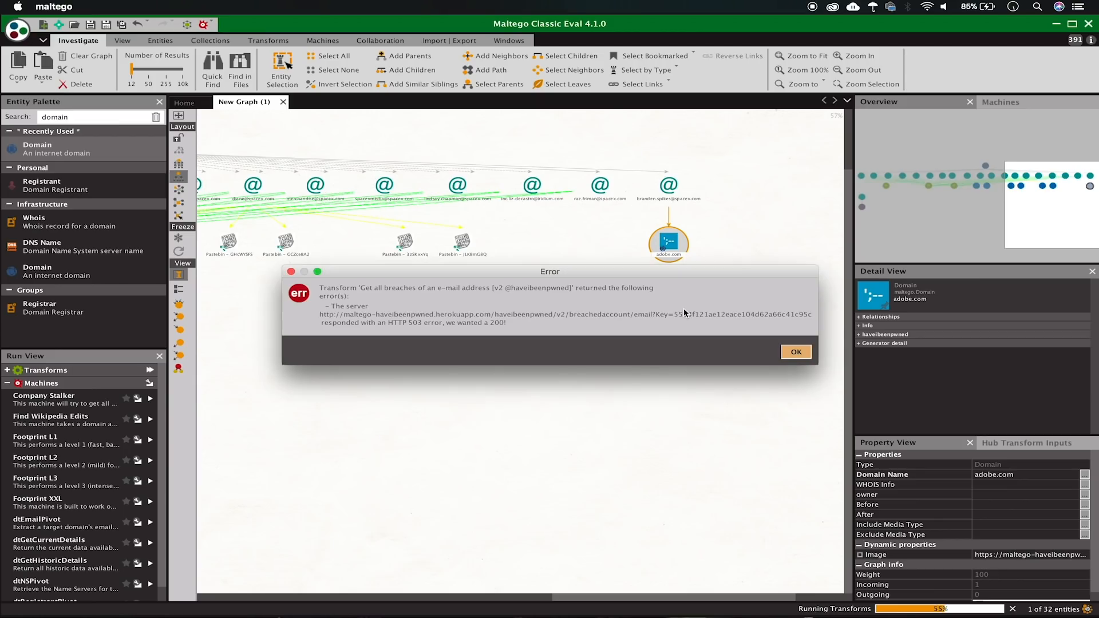
{"action": "left_click", "coordinate": [795, 352]}
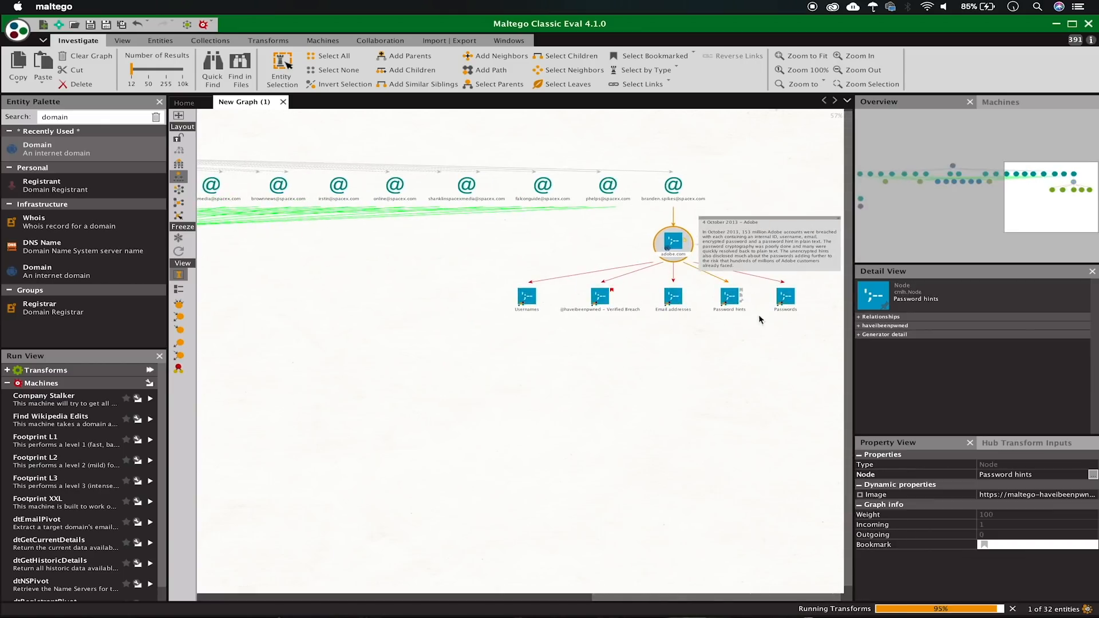
Examine the adobe.com breach note and the data types linked below it, and look back over the spacex.com part of the graph
{"action": "scroll", "coordinate": [582, 333], "scroll_direction": "up", "scroll_amount": 3}
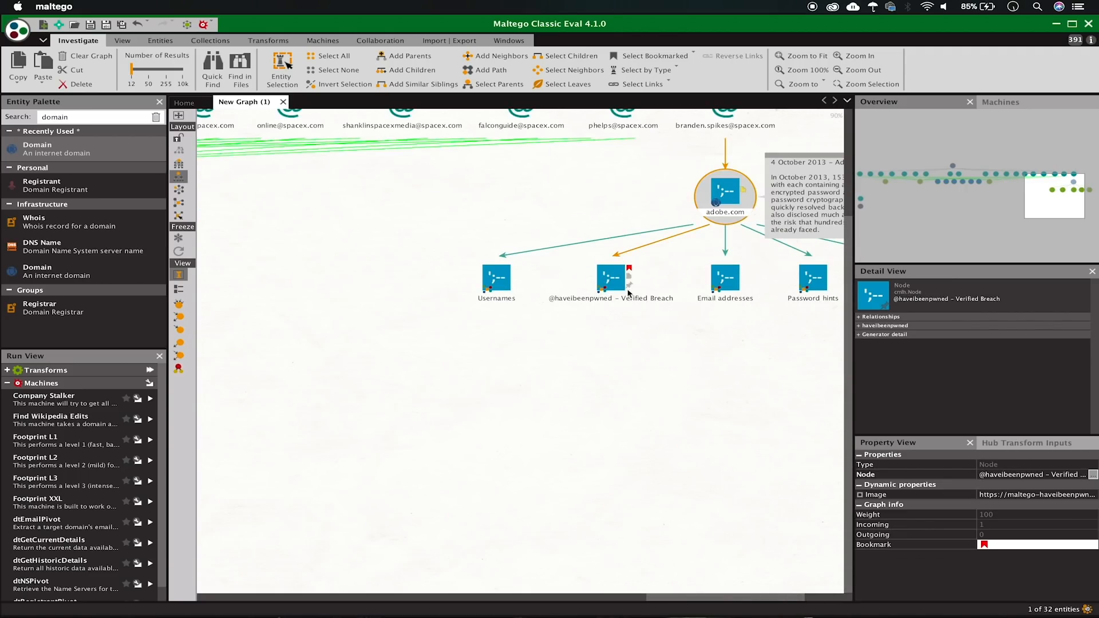
{"action": "left_click_drag", "start_coordinate": [1035, 196], "coordinate": [1053, 195]}
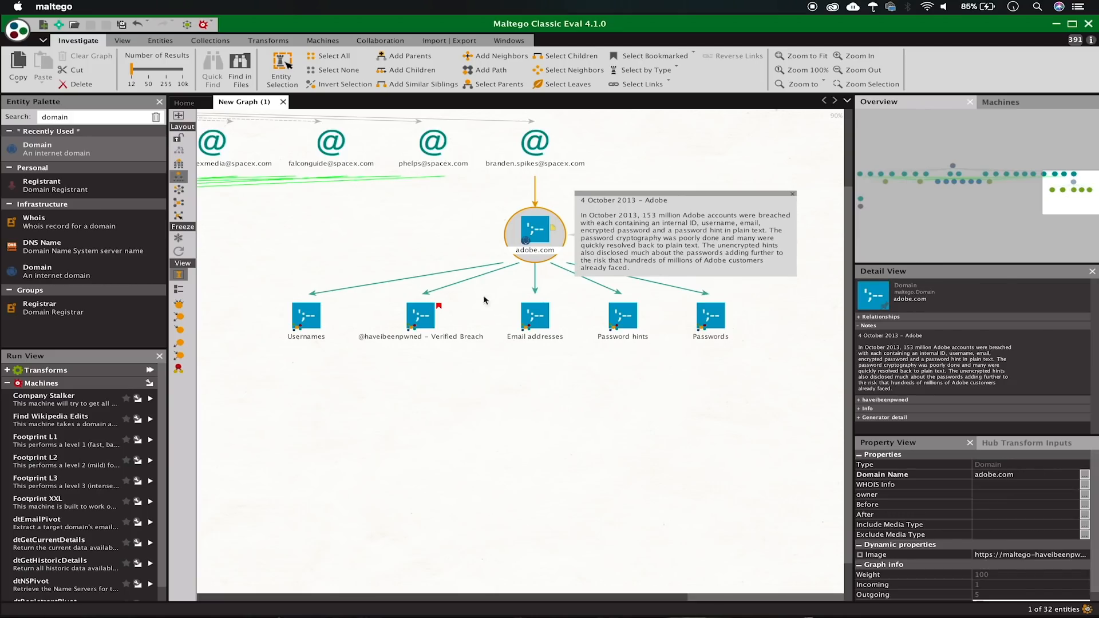
{"action": "left_click", "coordinate": [424, 277]}
{"action": "scroll", "coordinate": [425, 277], "scroll_direction": "up", "scroll_amount": 3}
{"action": "scroll", "coordinate": [426, 281], "scroll_direction": "down", "scroll_amount": 5}
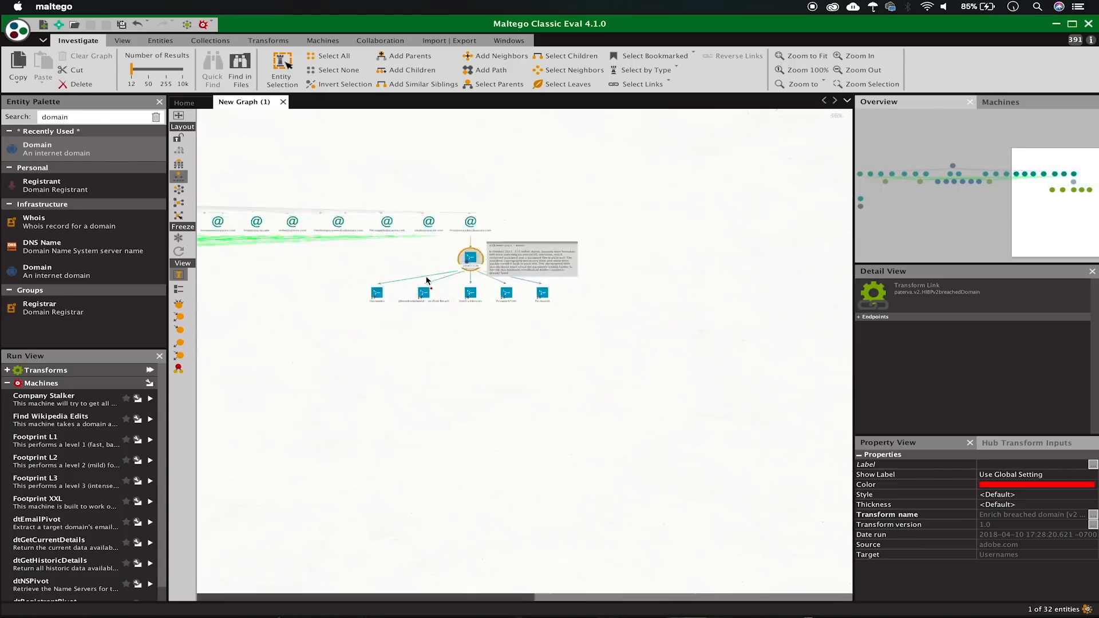
{"action": "left_click", "coordinate": [830, 204]}
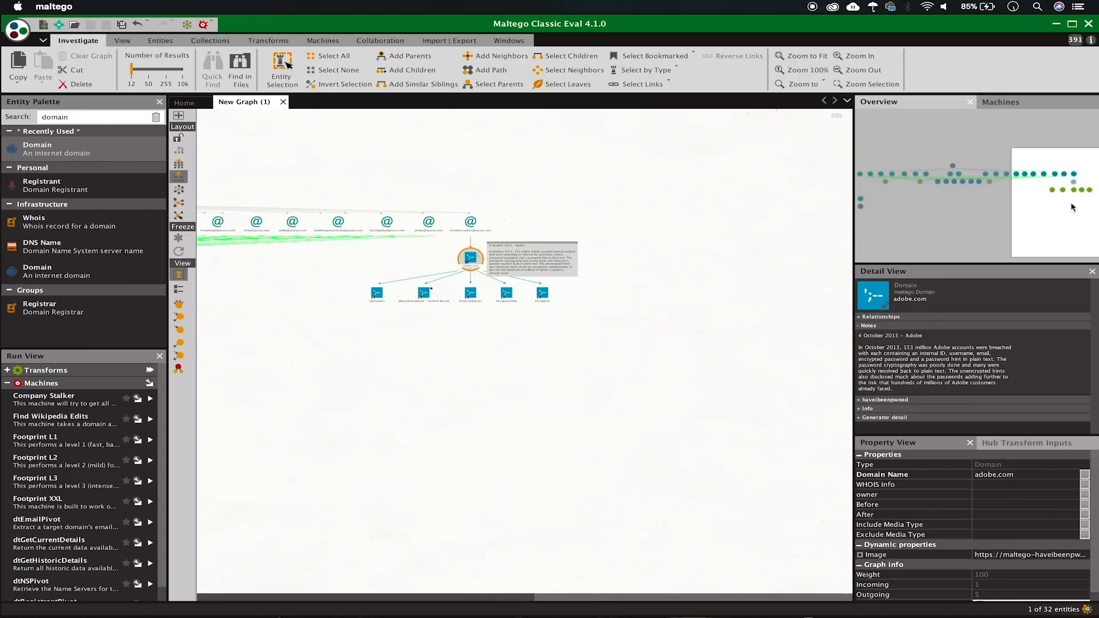
{"action": "left_click_drag", "start_coordinate": [1058, 208], "coordinate": [921, 200]}
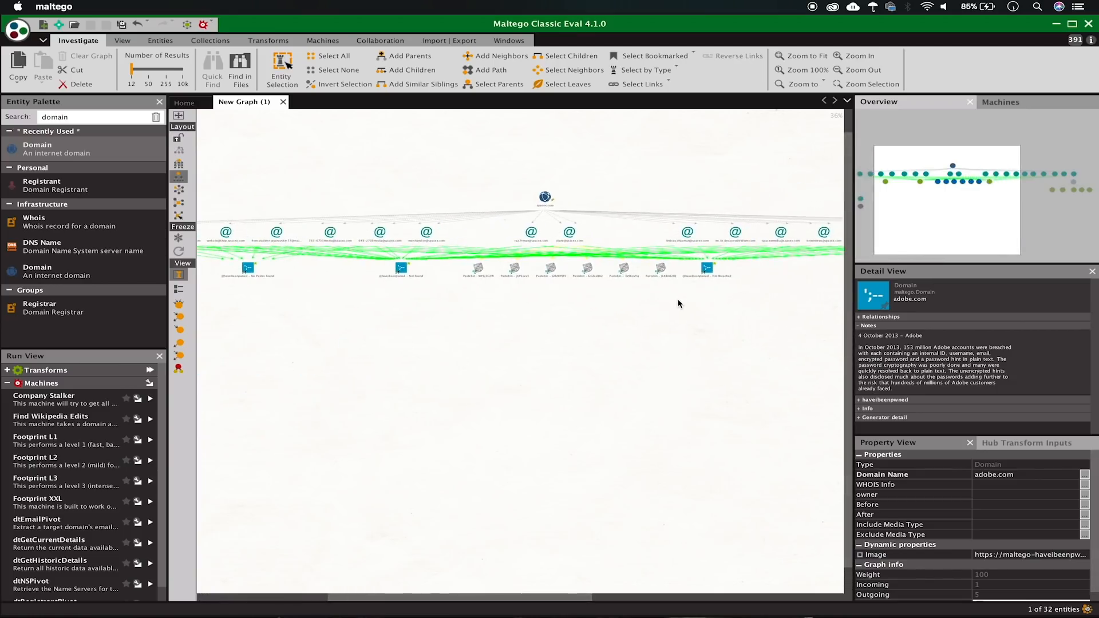
Examine the email address linked to the adobe.com breach, the breach note and the exposed data types below it
{"action": "scroll", "coordinate": [678, 304], "scroll_direction": "up", "scroll_amount": 3}
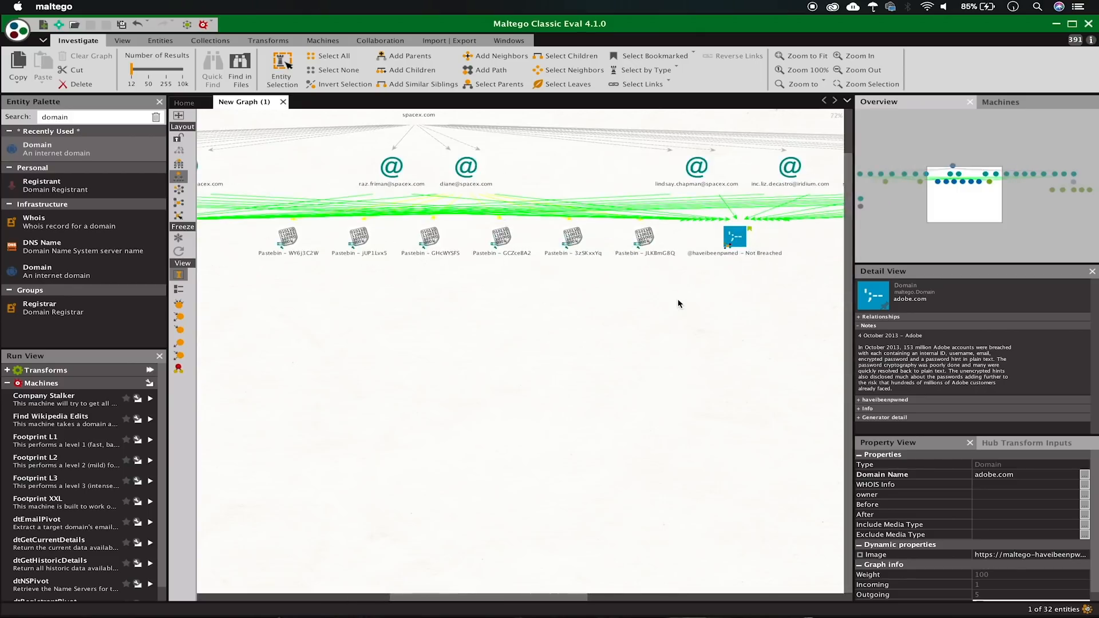
{"action": "scroll", "coordinate": [678, 304], "scroll_direction": "down", "scroll_amount": 3}
{"action": "scroll", "coordinate": [679, 304], "scroll_direction": "down", "scroll_amount": 2}
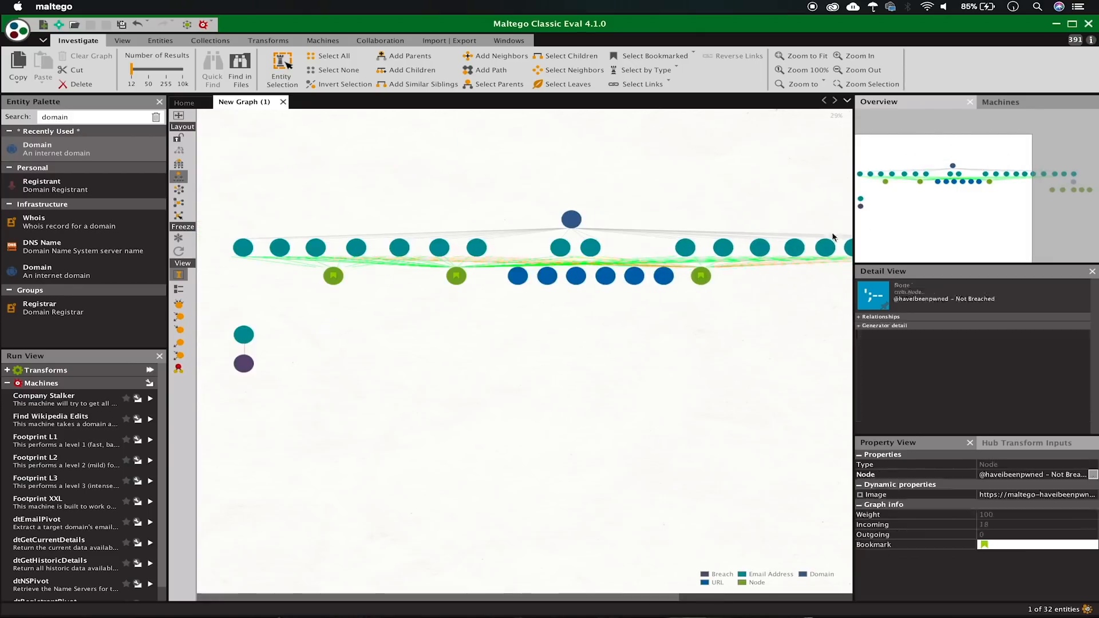
{"action": "left_click_drag", "start_coordinate": [899, 208], "coordinate": [967, 203]}
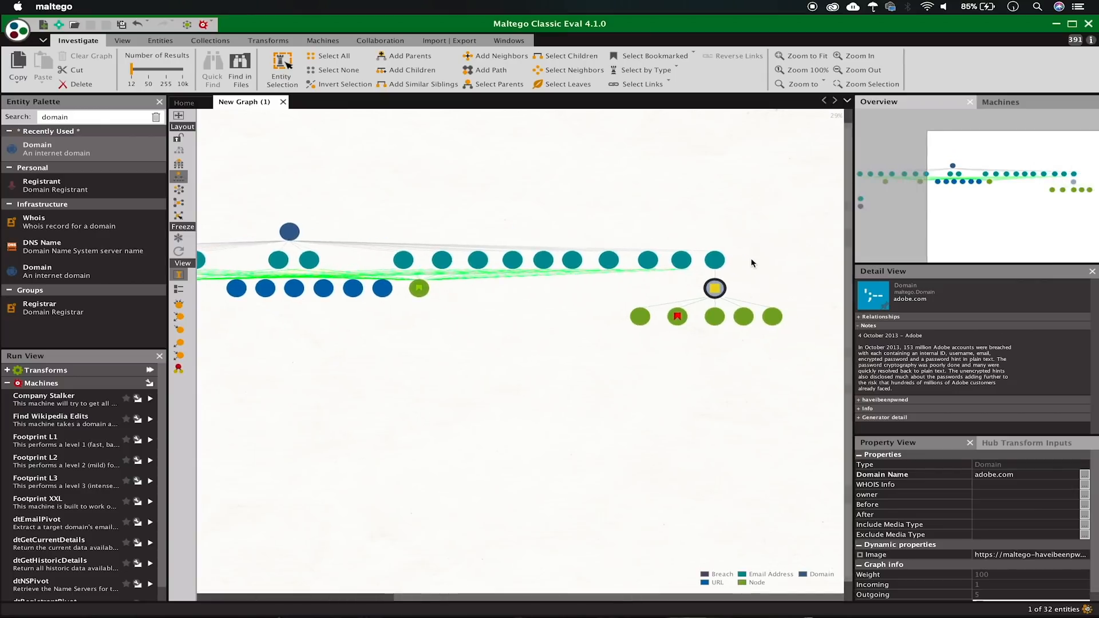
{"action": "scroll", "coordinate": [751, 262], "scroll_direction": "up", "scroll_amount": 3}
{"action": "scroll", "coordinate": [751, 261], "scroll_direction": "up", "scroll_amount": 4}
{"action": "left_click", "coordinate": [575, 286]}
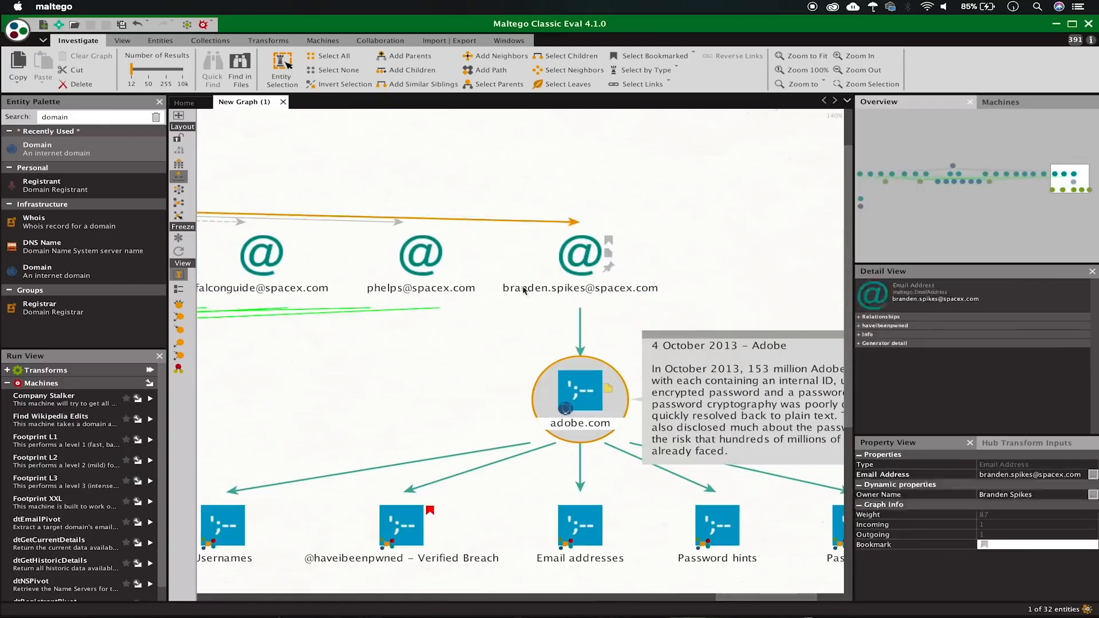
{"action": "left_click", "coordinate": [548, 407]}
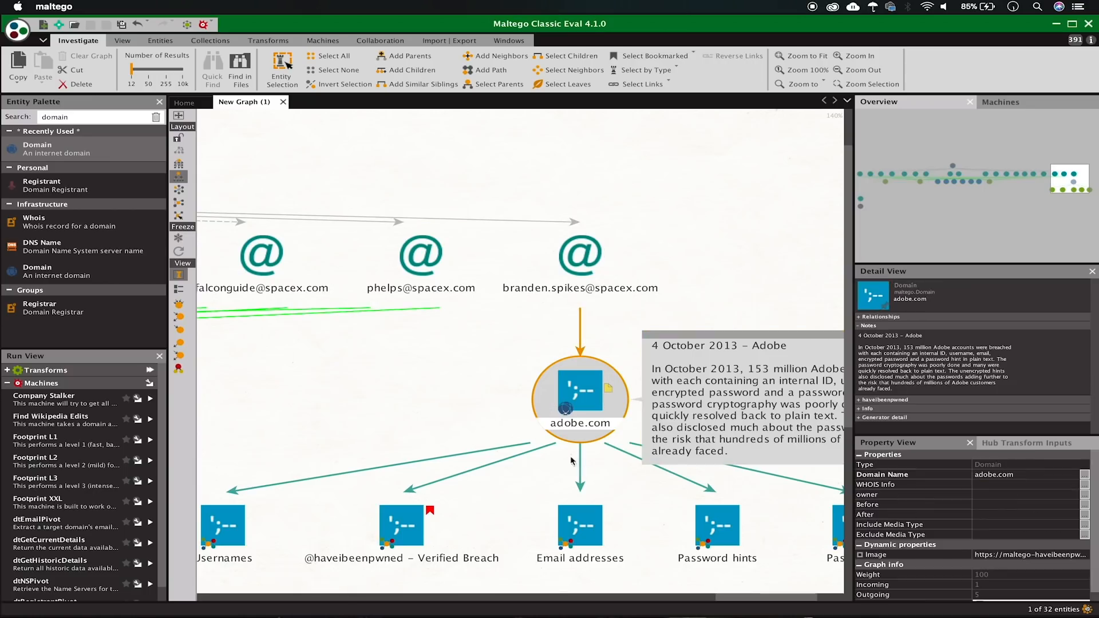
{"action": "scroll", "coordinate": [524, 432], "scroll_direction": "down", "scroll_amount": 3}
{"action": "left_click", "coordinate": [551, 397]}
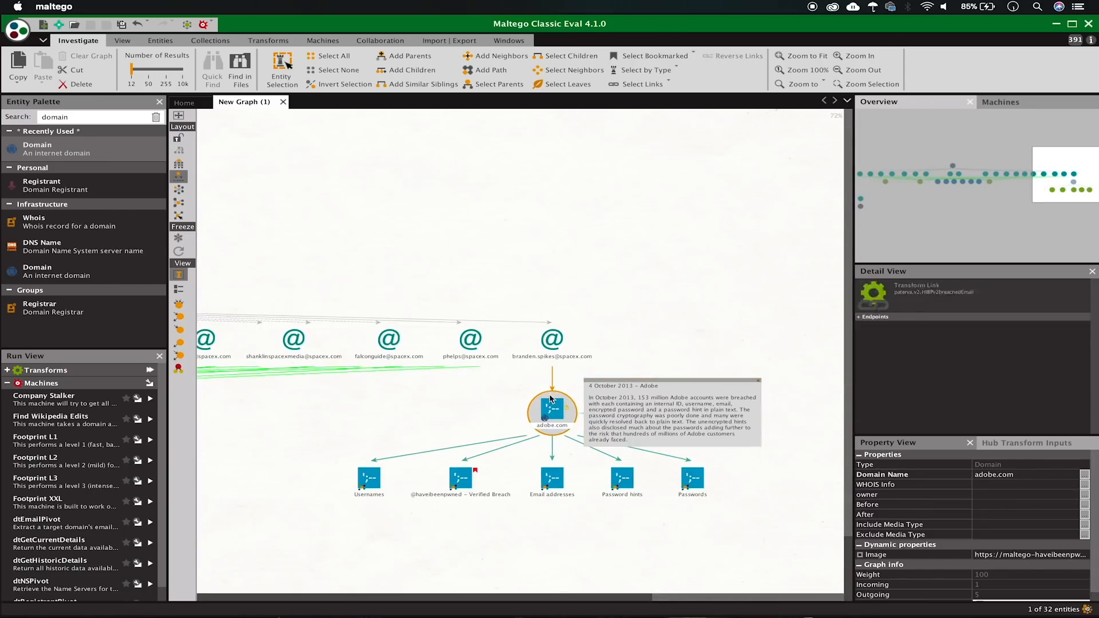
Review the spacex.com domain with its Pastebin entities and the separate email address linked to the B2BUSABusinesses breach
{"action": "left_click_drag", "start_coordinate": [1075, 170], "coordinate": [954, 171]}
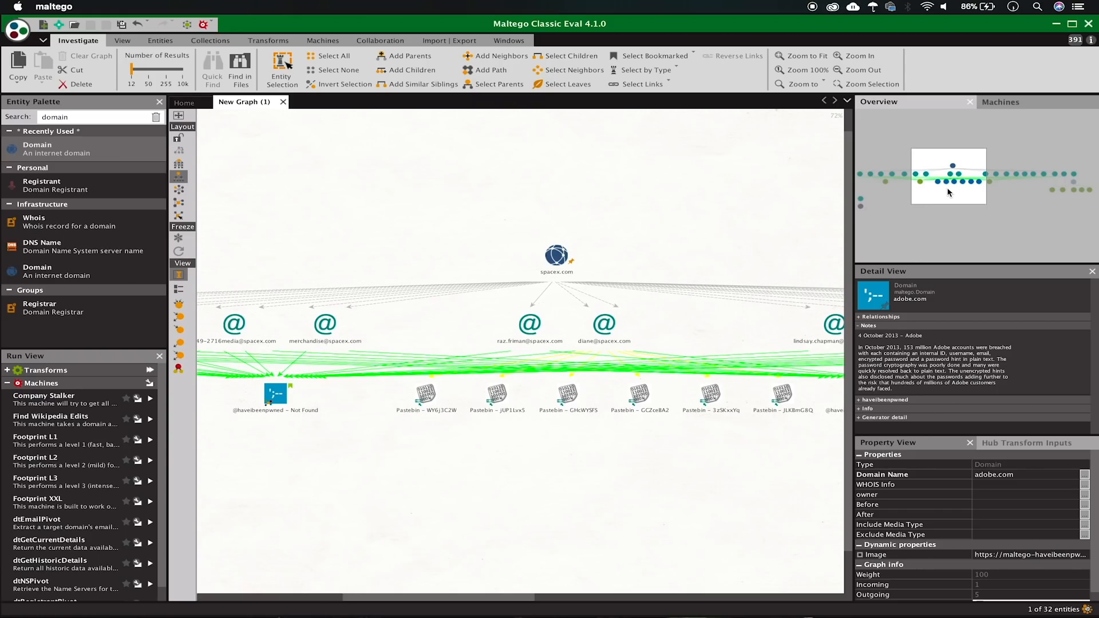
{"action": "left_click_drag", "start_coordinate": [949, 191], "coordinate": [887, 176]}
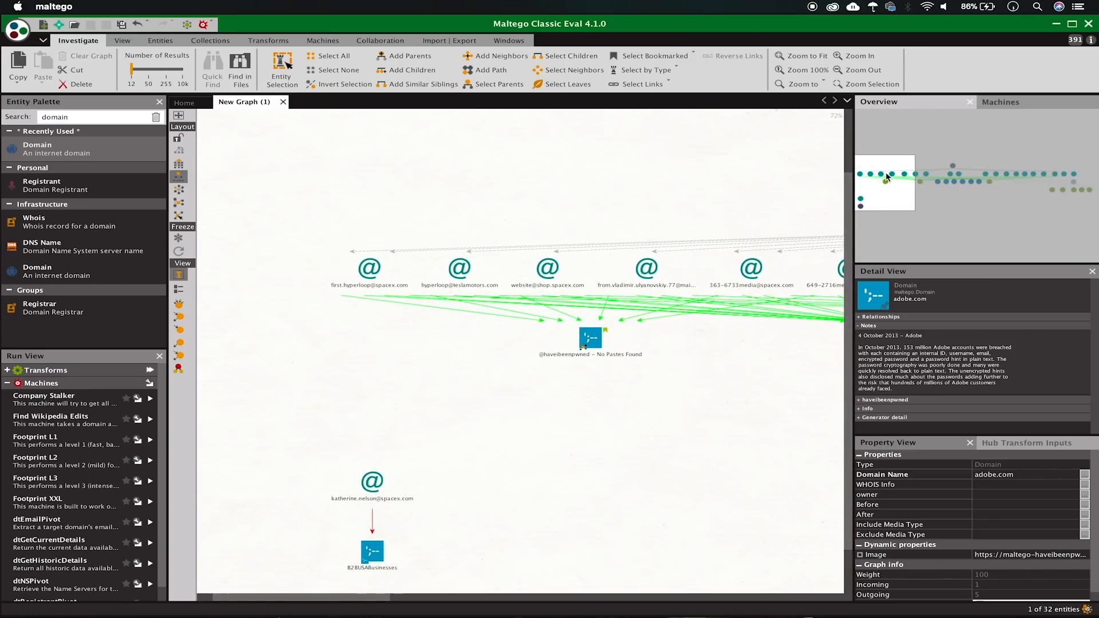
{"action": "left_click_drag", "start_coordinate": [887, 176], "coordinate": [958, 175]}
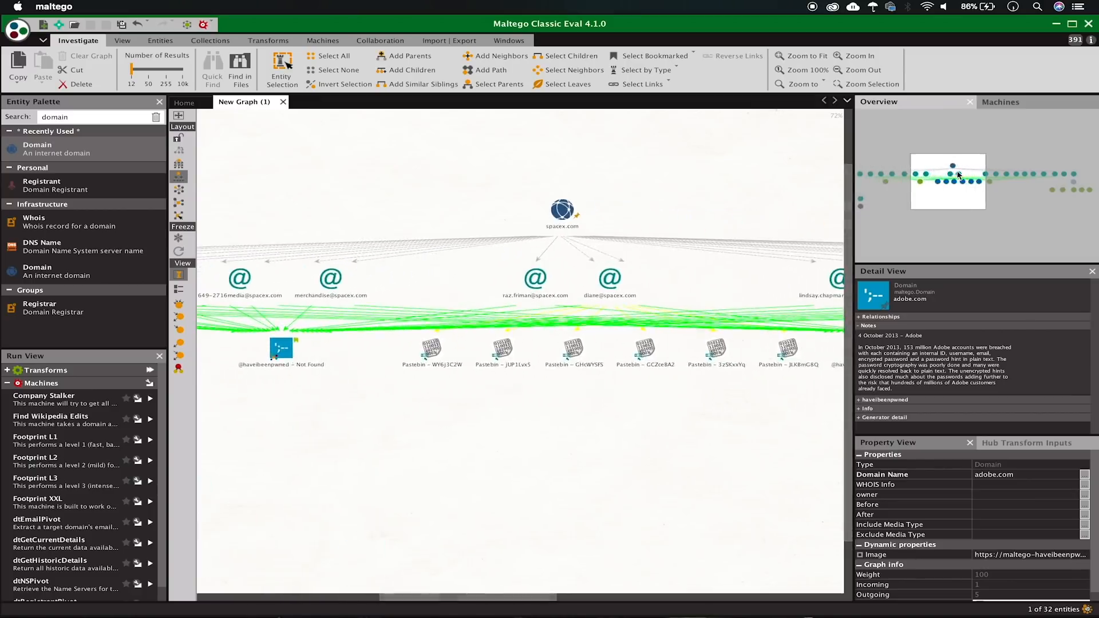